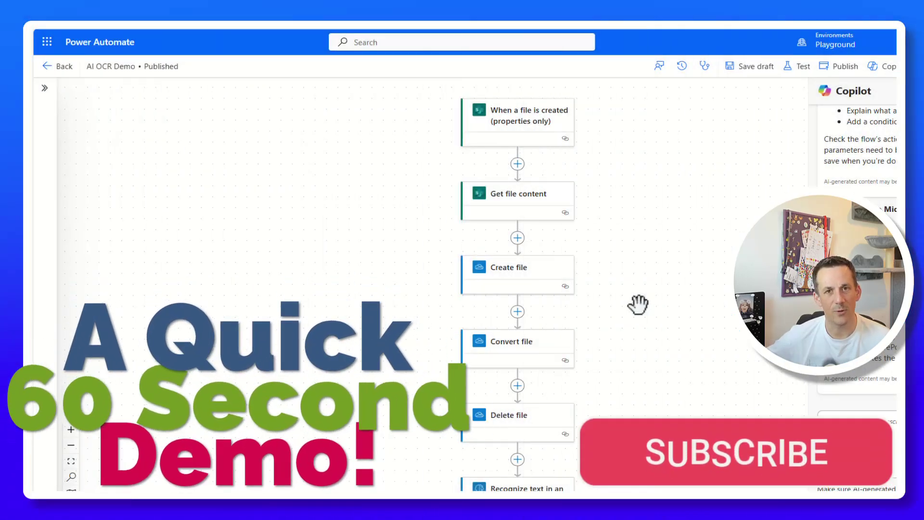
- Upload SampleContract.docx into the Aug2024 Documents library by dragging it in
scroll(639, 304, down, 1)
scroll(638, 304, down, 10)
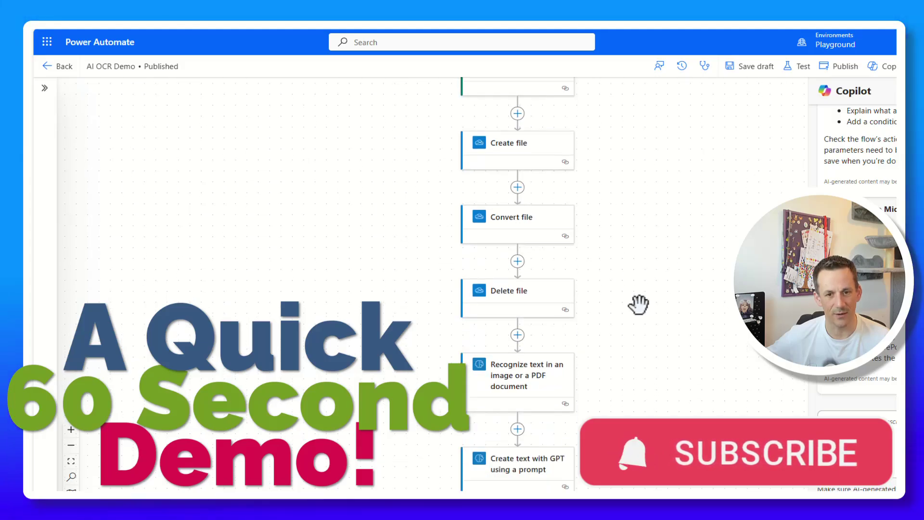
scroll(640, 307, down, 2)
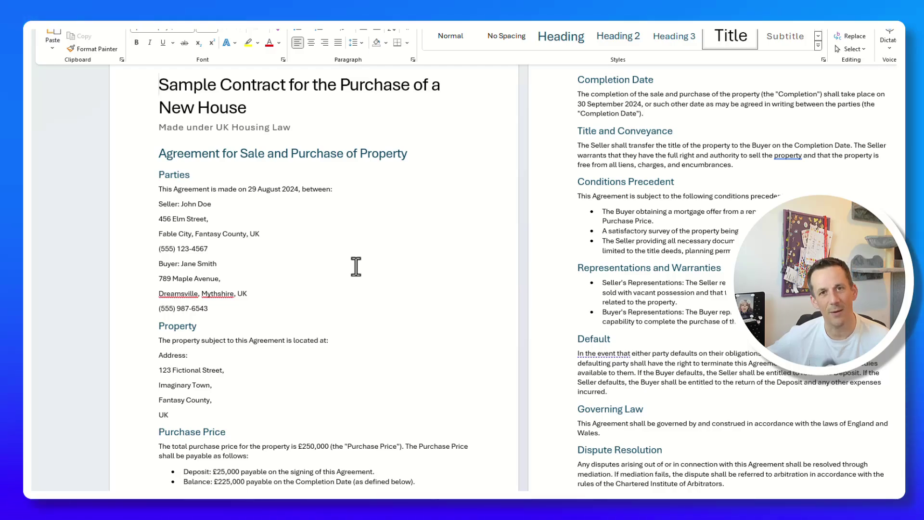
scroll(345, 268, down, 2)
scroll(345, 268, down, 4)
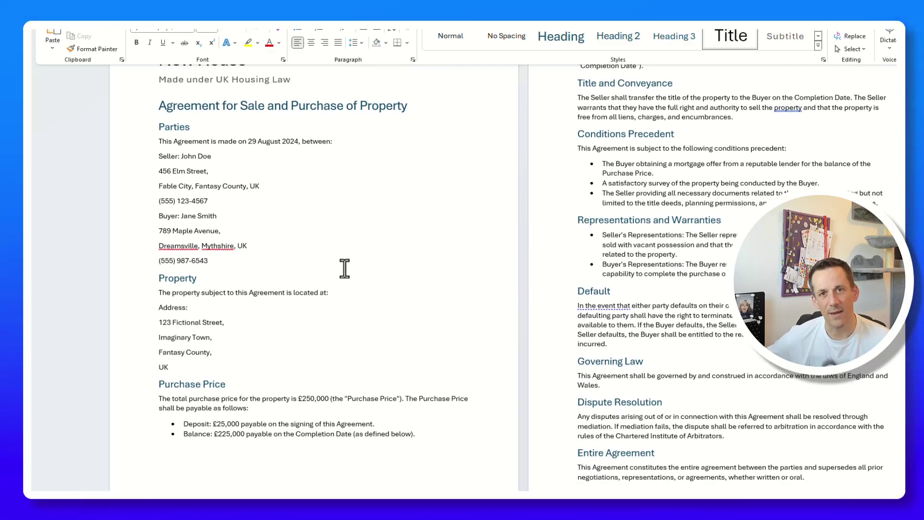
scroll(342, 277, down, 5)
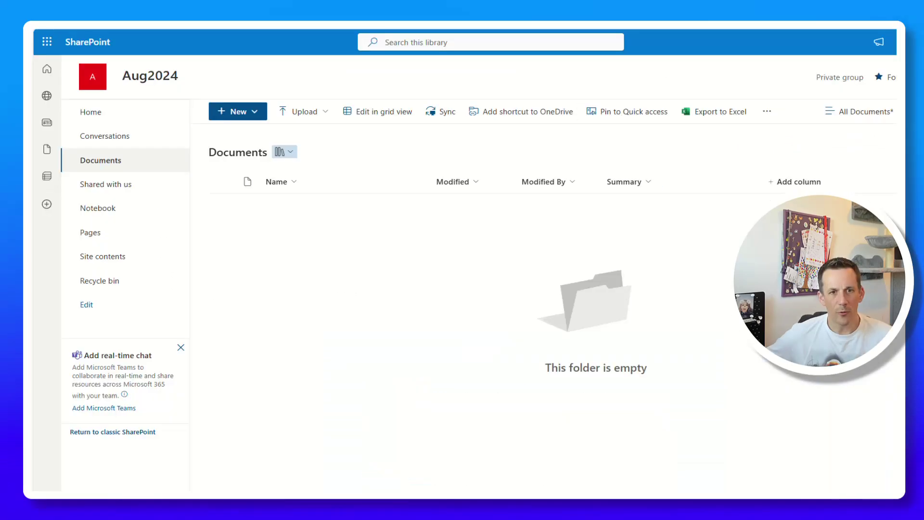
drag(463, 518, 498, 211)
drag(352, 268, 353, 268)
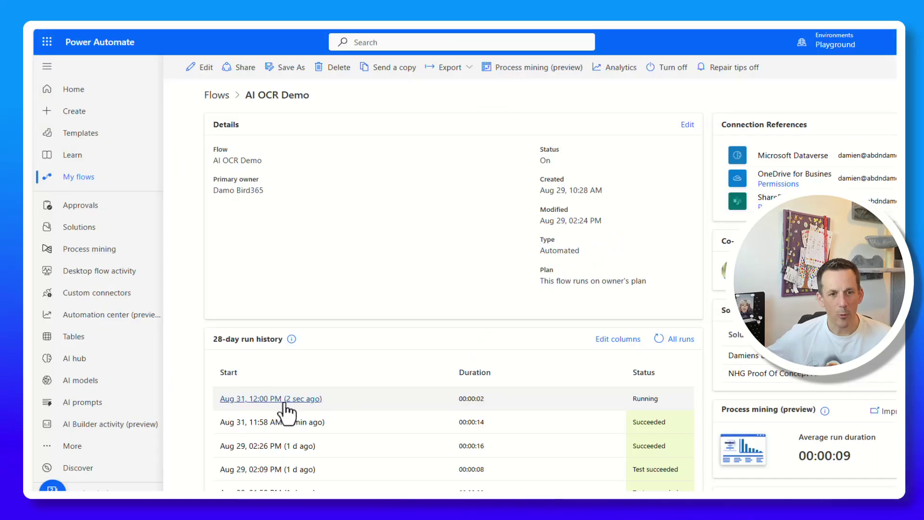
- Watch the triggered flow run, then select the contract's row to check its Summary
click(286, 403)
scroll(644, 280, down, 10)
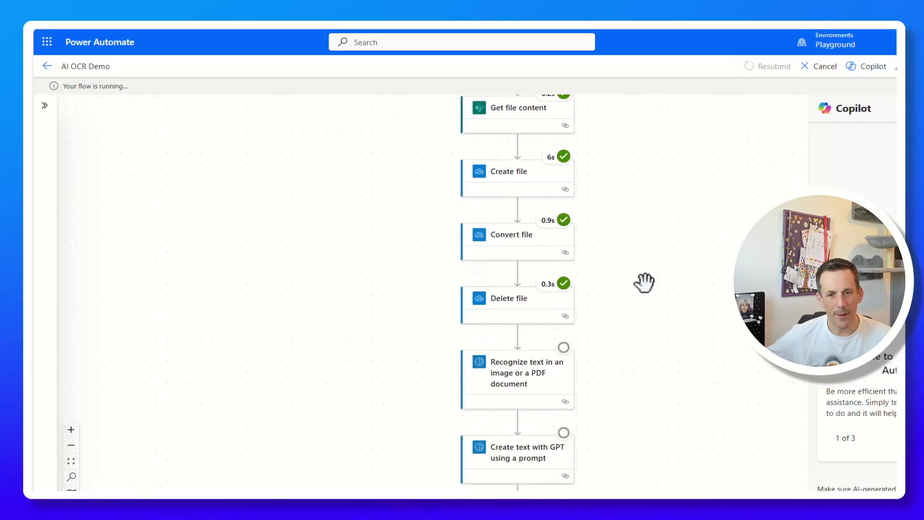
scroll(644, 282, down, 3)
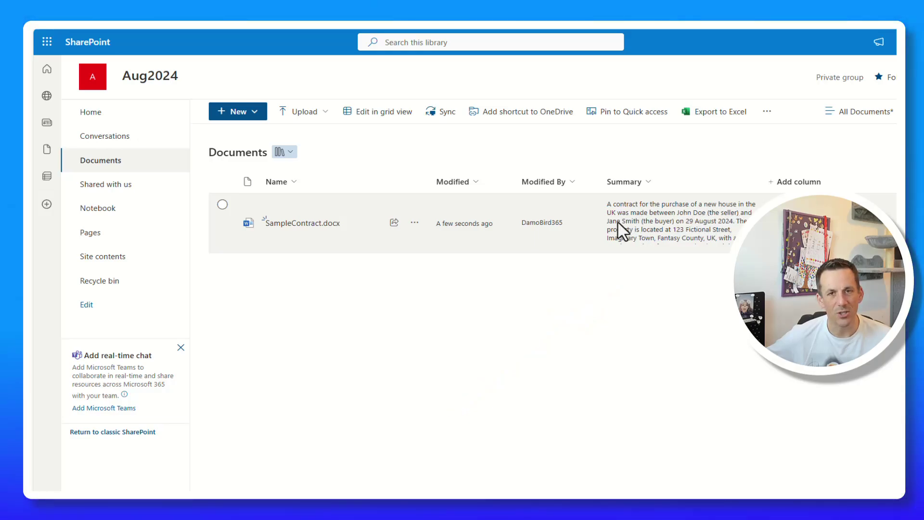
click(646, 224)
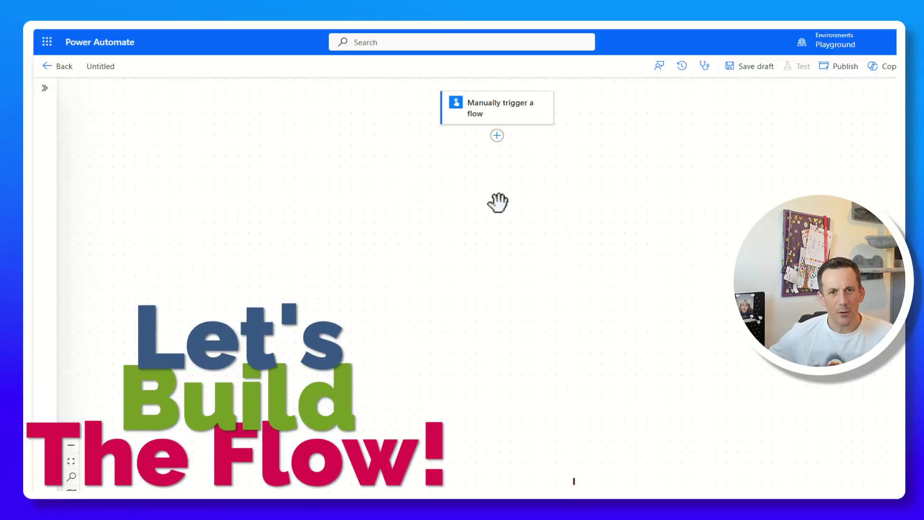
- Give the manual trigger a File input named 'File content'
click(506, 115)
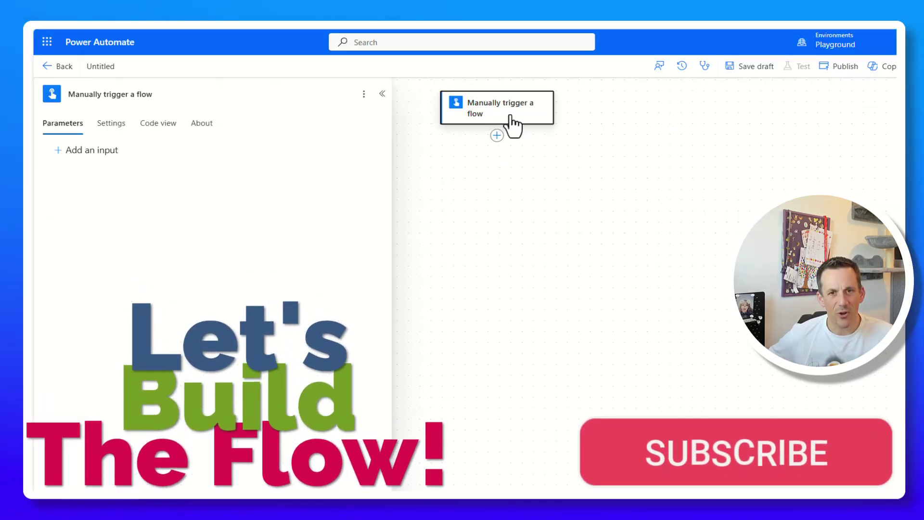
click(101, 151)
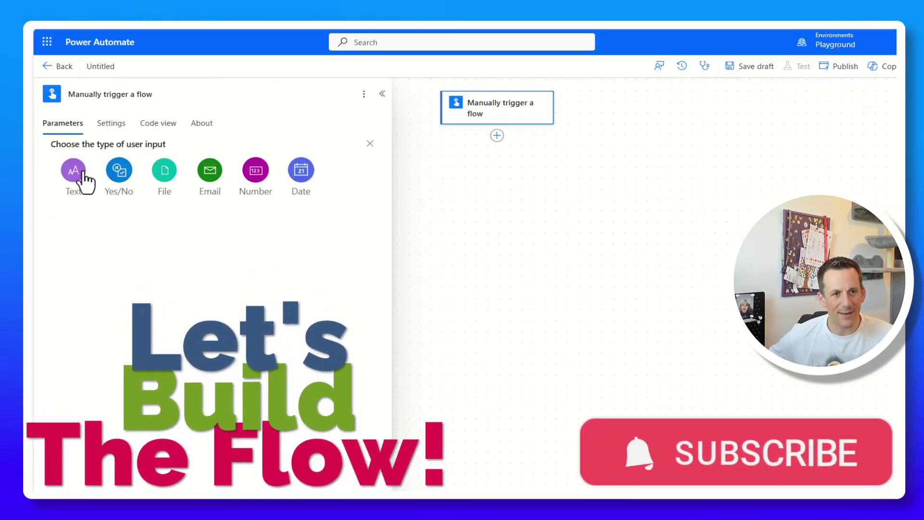
click(166, 171)
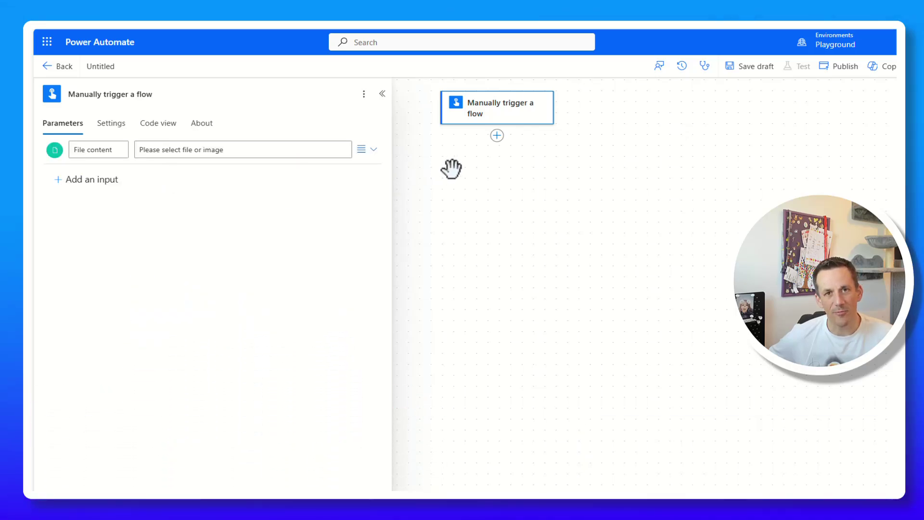
- Add a OneDrive Create file action after the trigger, saving into the /Temp folder
click(498, 136)
click(533, 139)
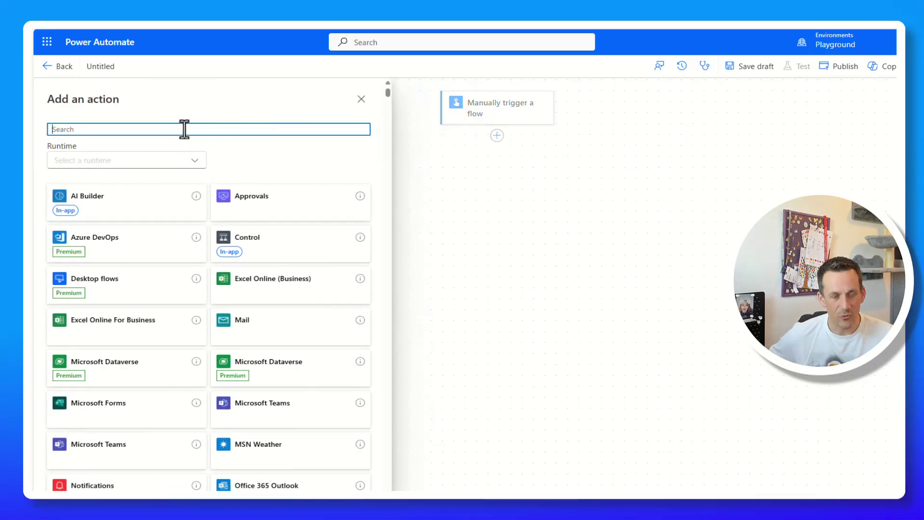
text(create file)
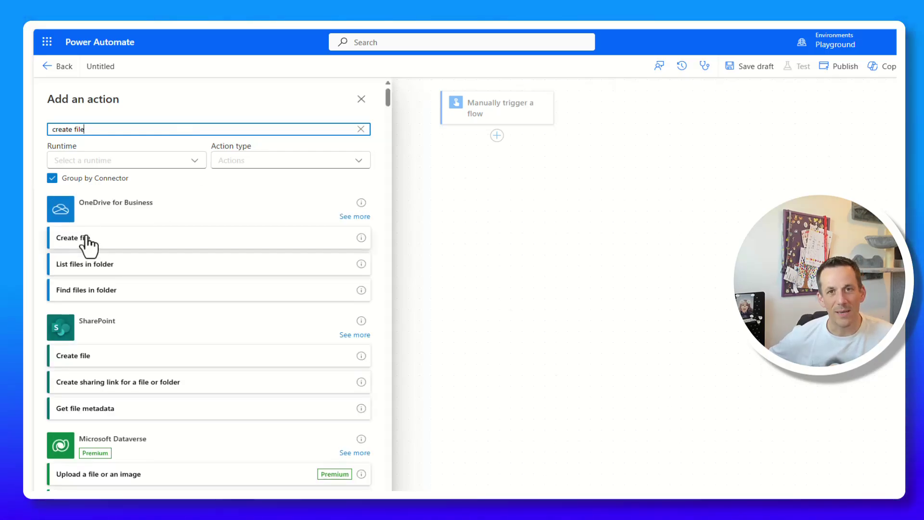
click(85, 239)
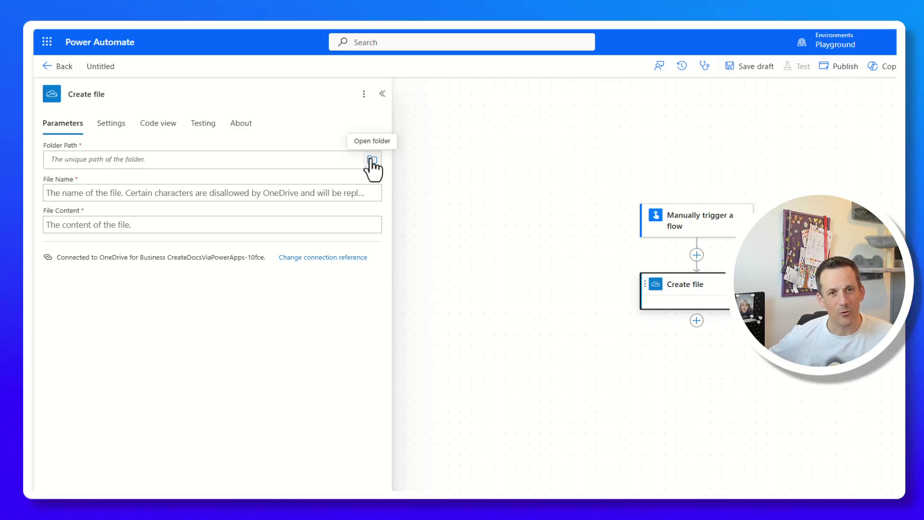
click(373, 161)
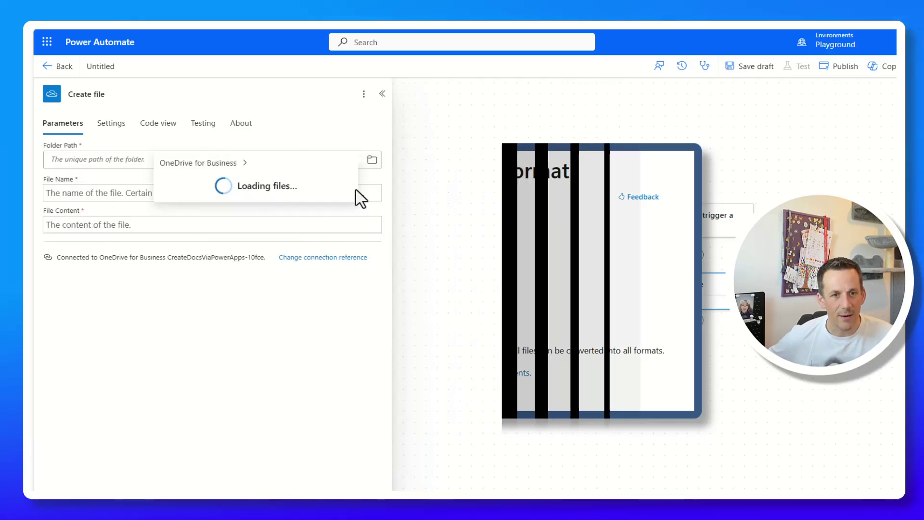
scroll(181, 269, down, 10)
click(181, 266)
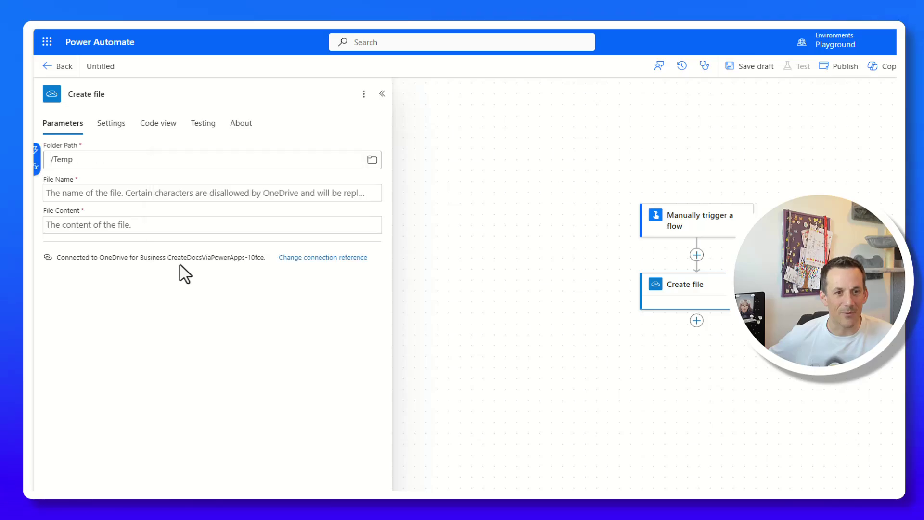
- Set Create file's File Name and File Content to the trigger's uploaded file name and content
click(125, 195)
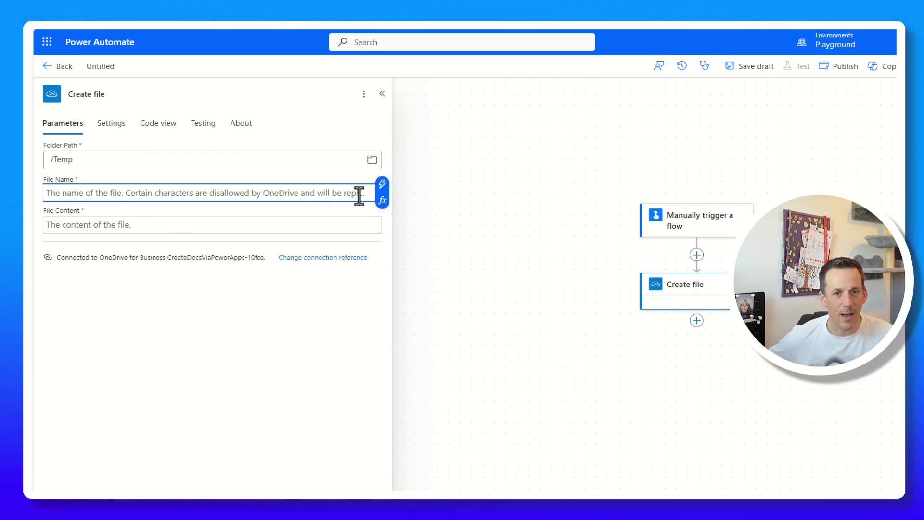
click(382, 185)
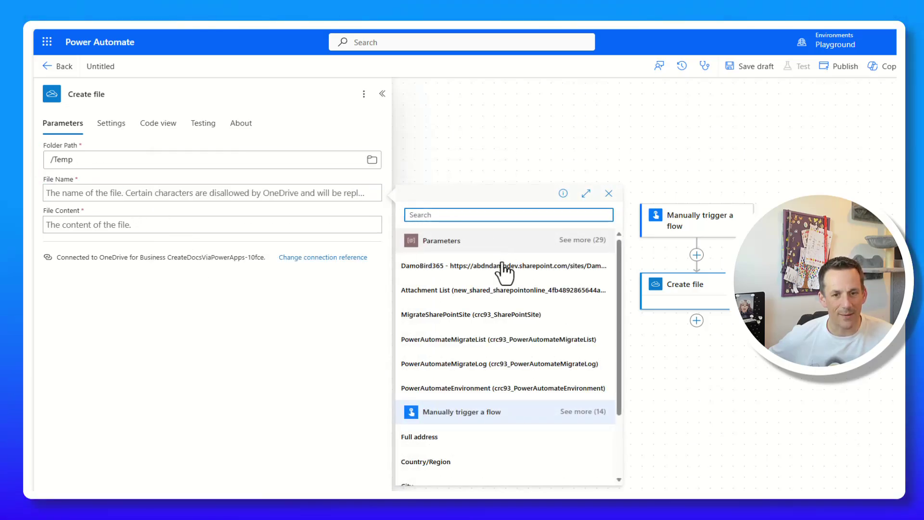
click(594, 413)
scroll(571, 399, down, 4)
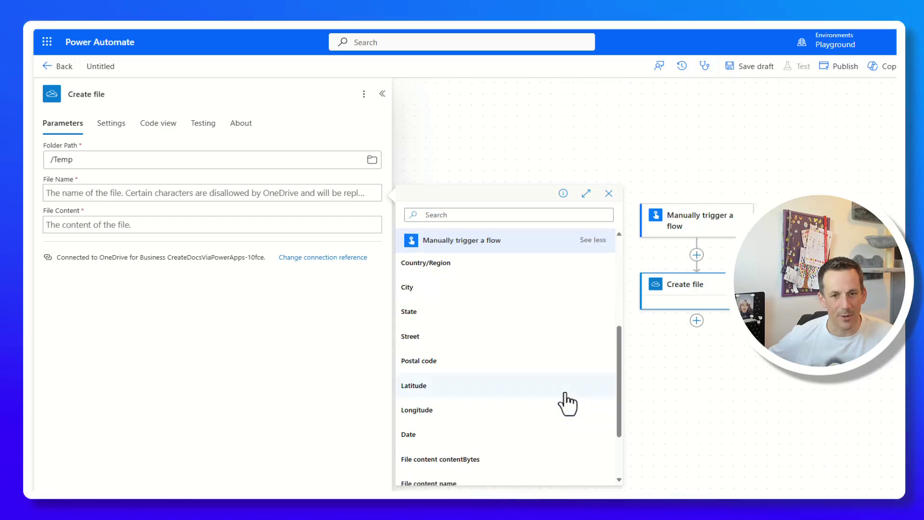
scroll(538, 413, down, 2)
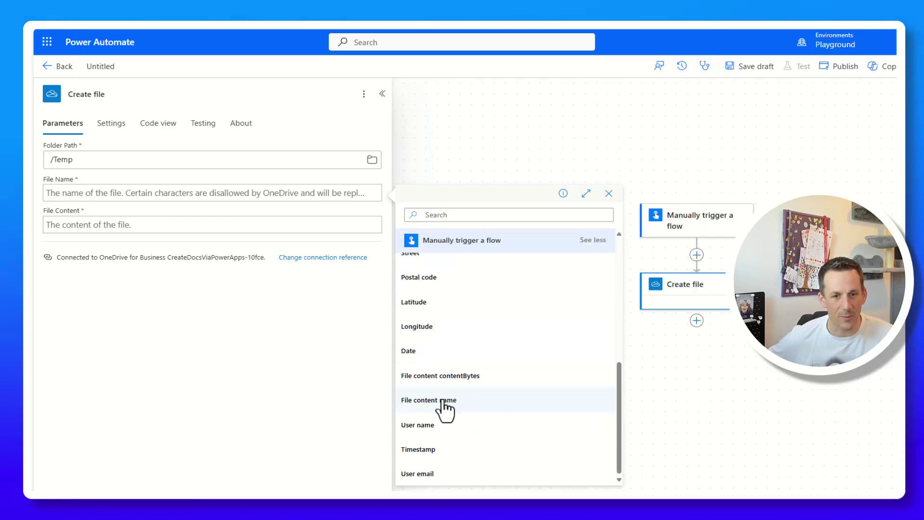
click(446, 409)
click(378, 225)
click(383, 217)
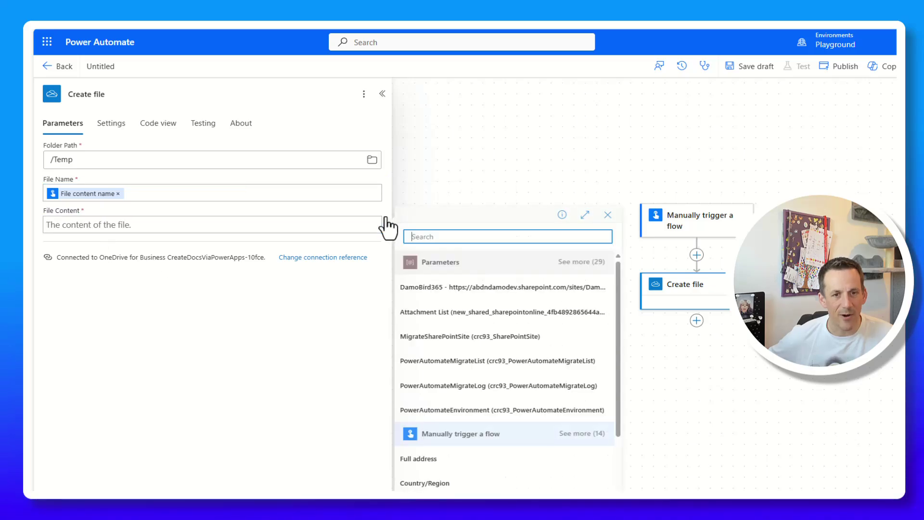
scroll(493, 400, down, 2)
click(585, 348)
scroll(487, 399, down, 4)
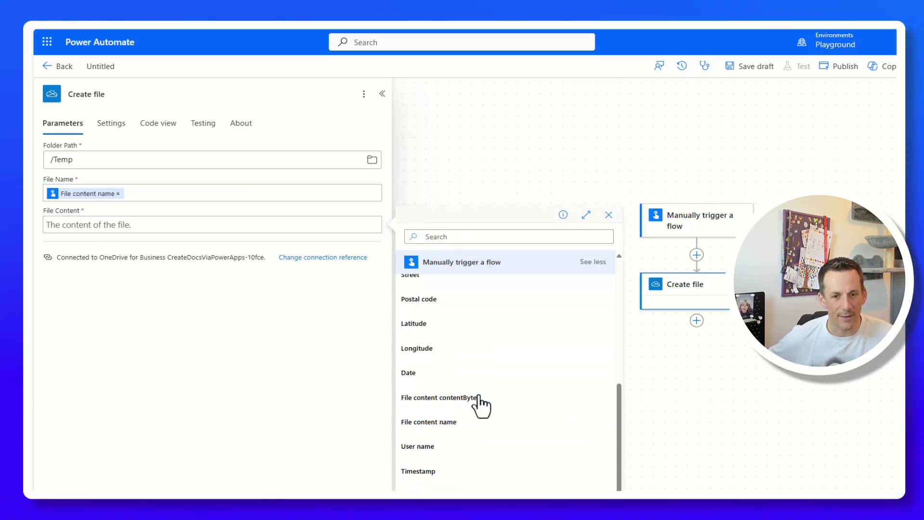
click(427, 397)
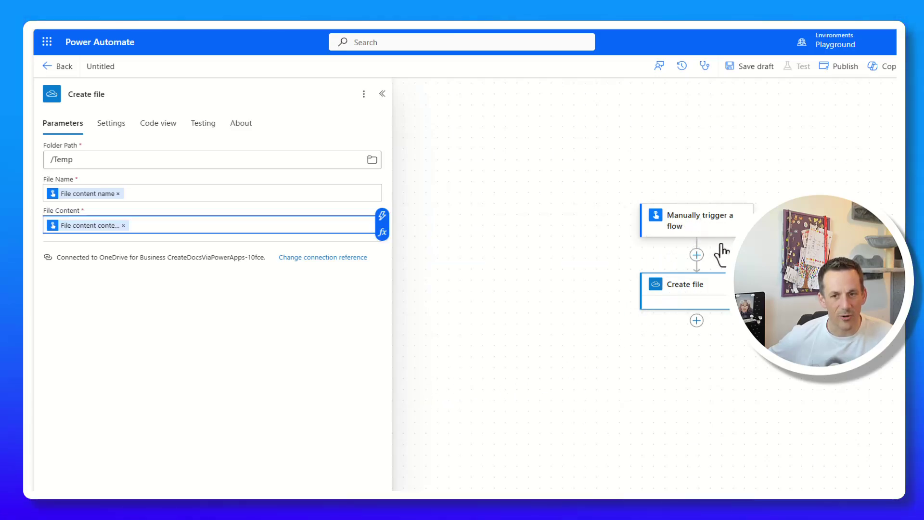
- Add a OneDrive Convert file step converting the Create file output's Id to PDF
click(708, 328)
click(729, 324)
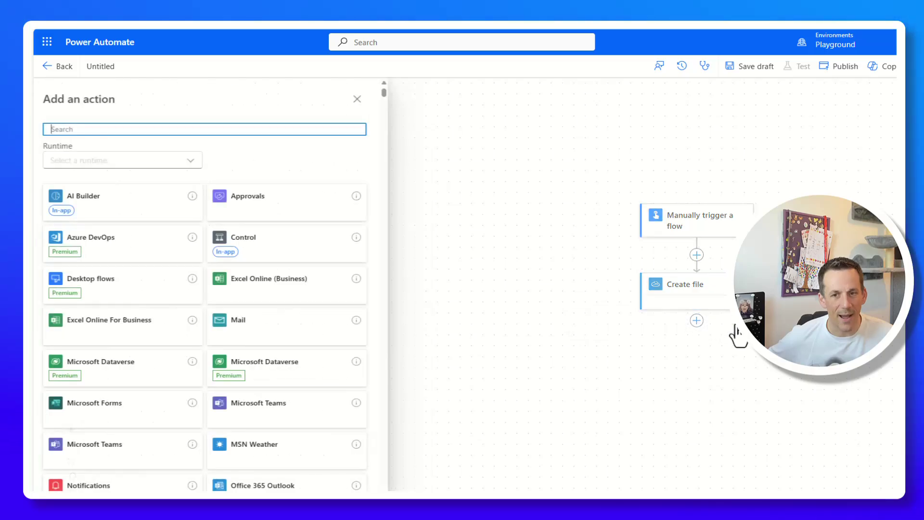
text(convert)
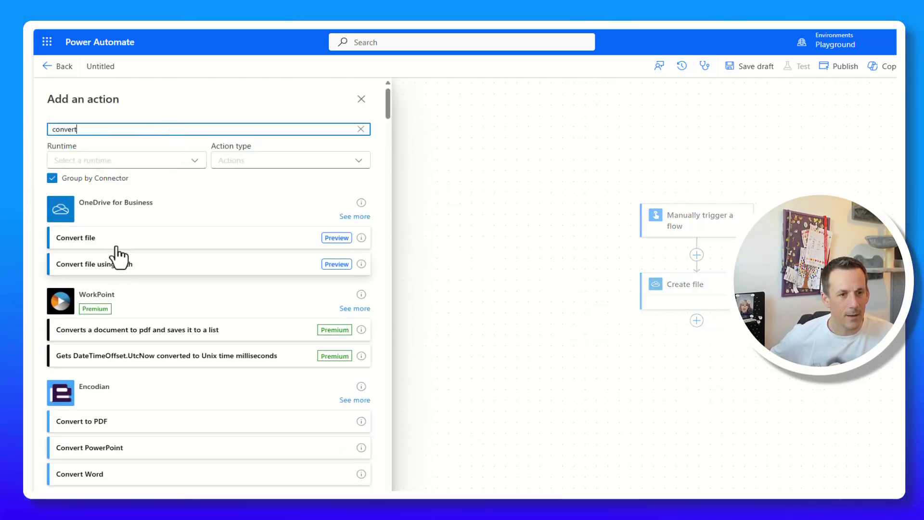
click(114, 239)
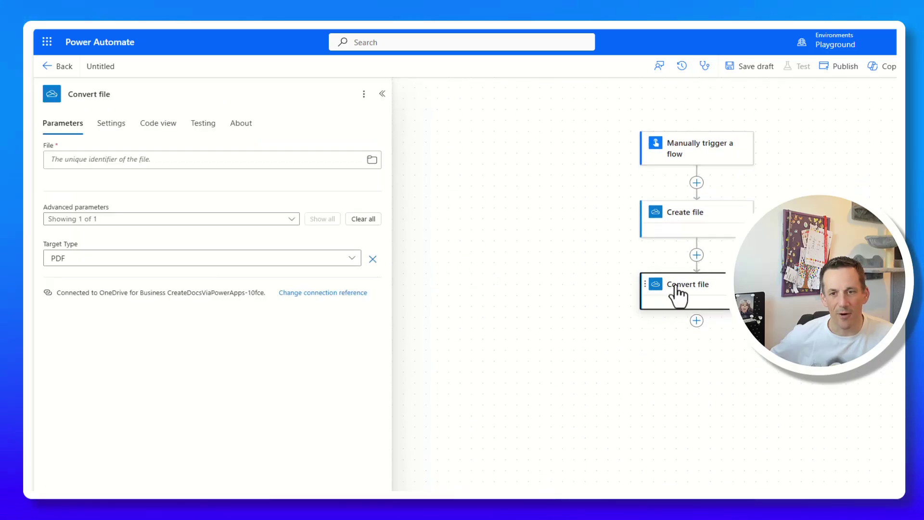
click(274, 161)
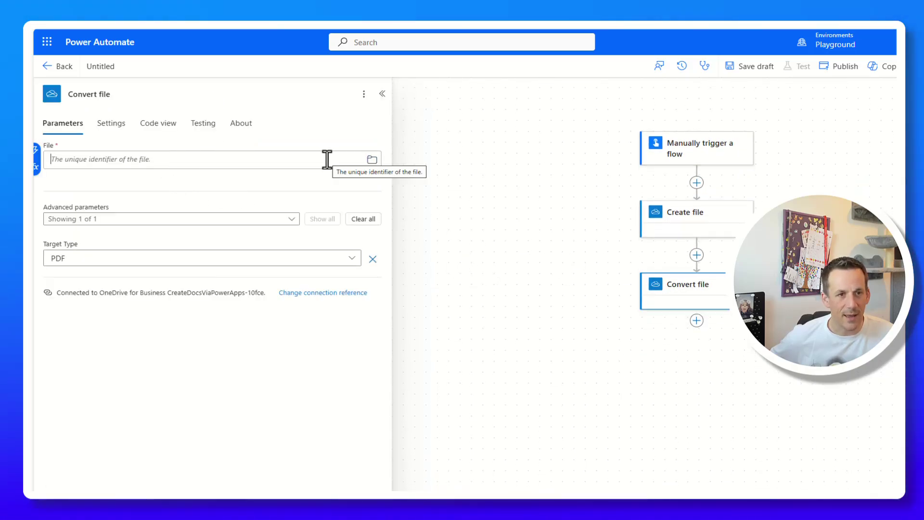
click(35, 155)
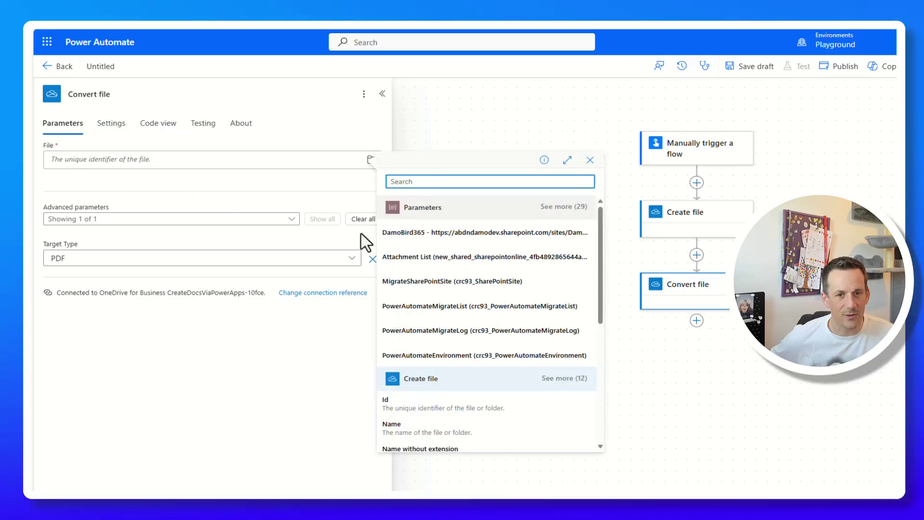
click(470, 413)
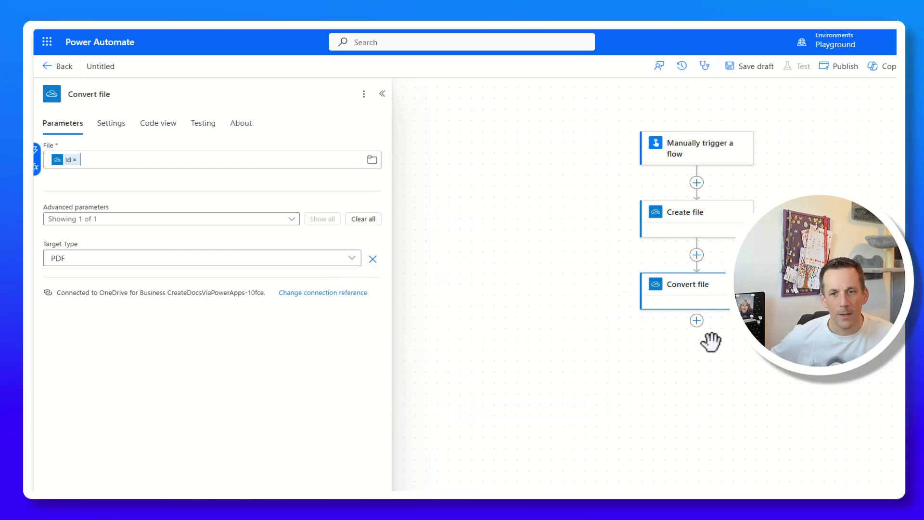
- Add a OneDrive for Business Delete file step after Convert file, reviewing Create file outputs for its File
click(697, 320)
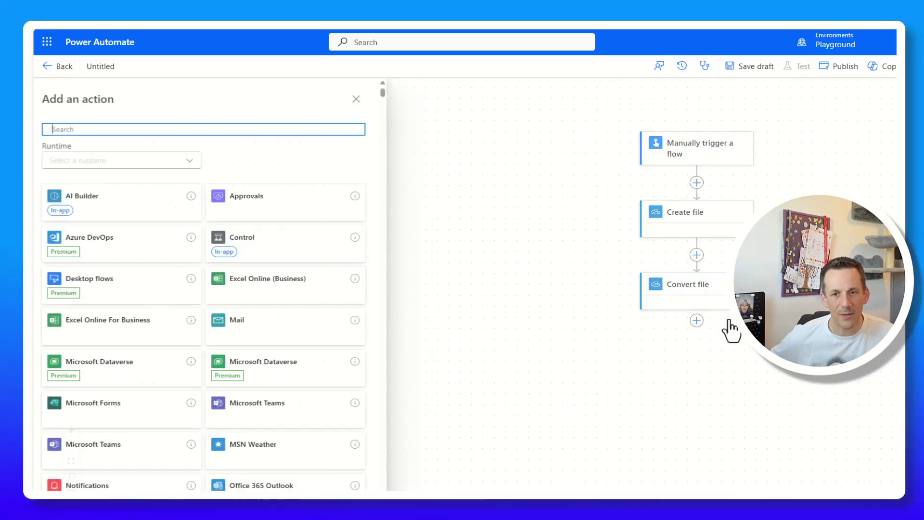
text(delete)
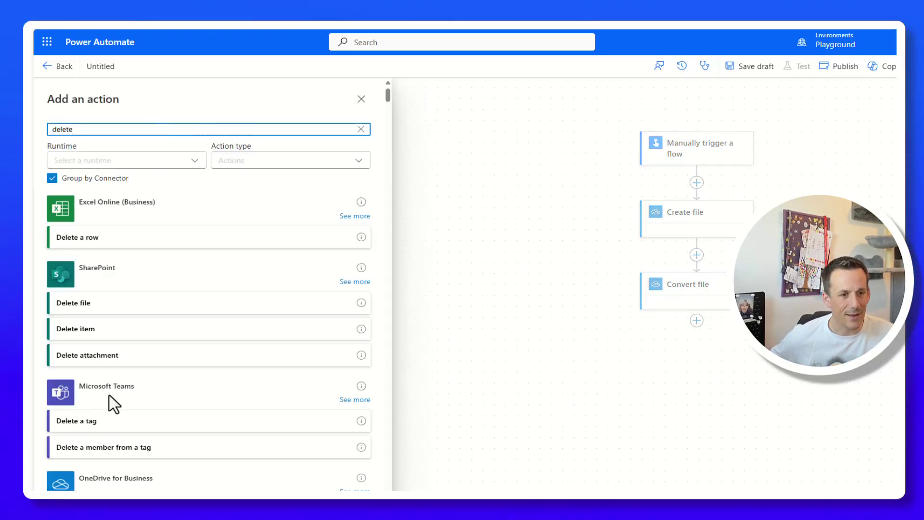
scroll(111, 424, down, 3)
click(99, 378)
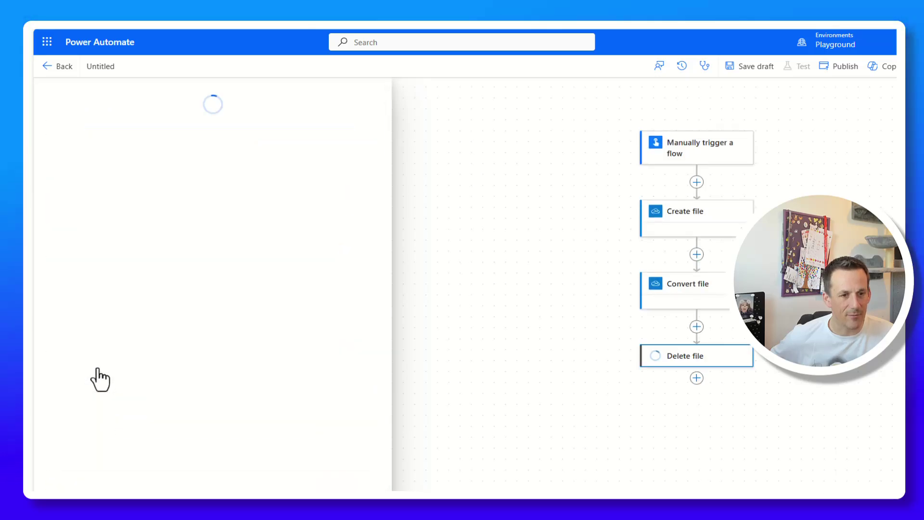
click(66, 157)
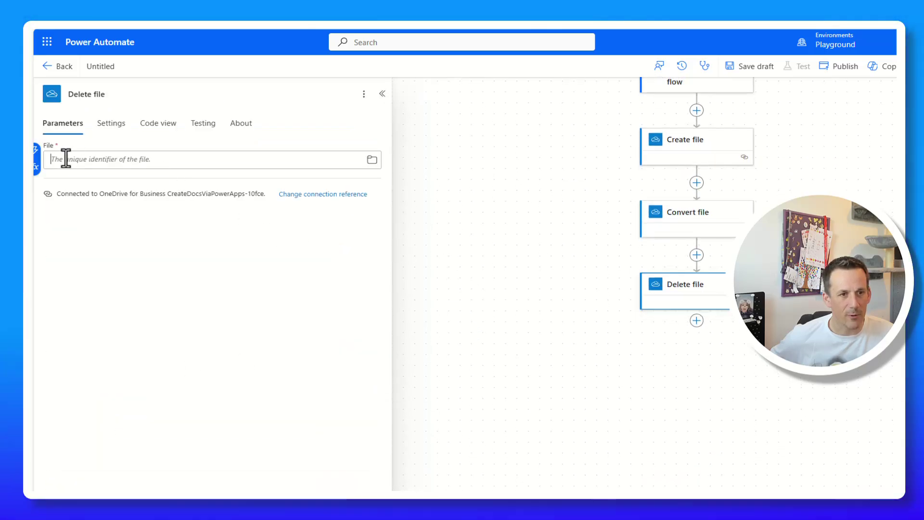
click(38, 155)
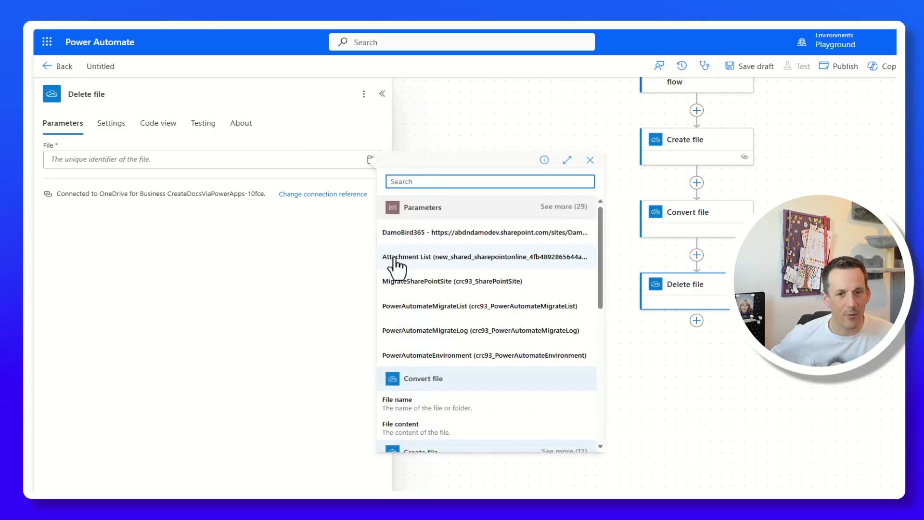
scroll(469, 419, down, 1)
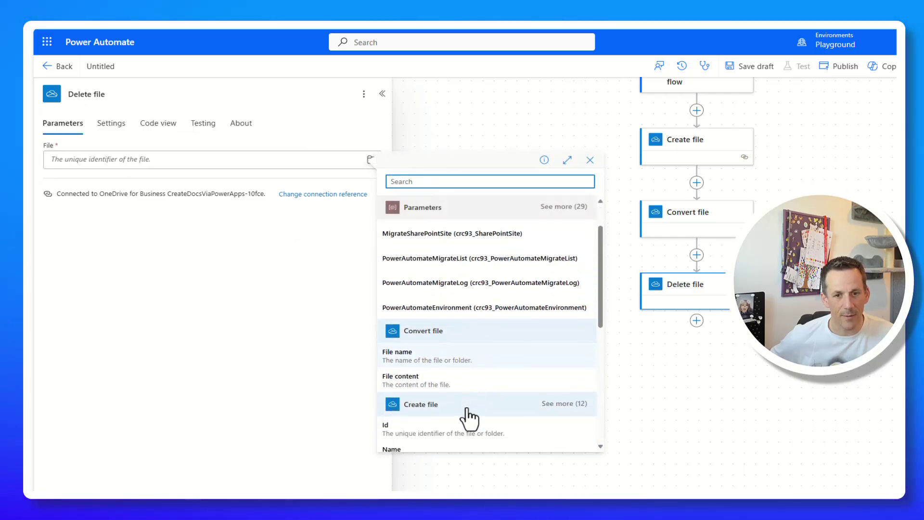
scroll(470, 419, down, 1)
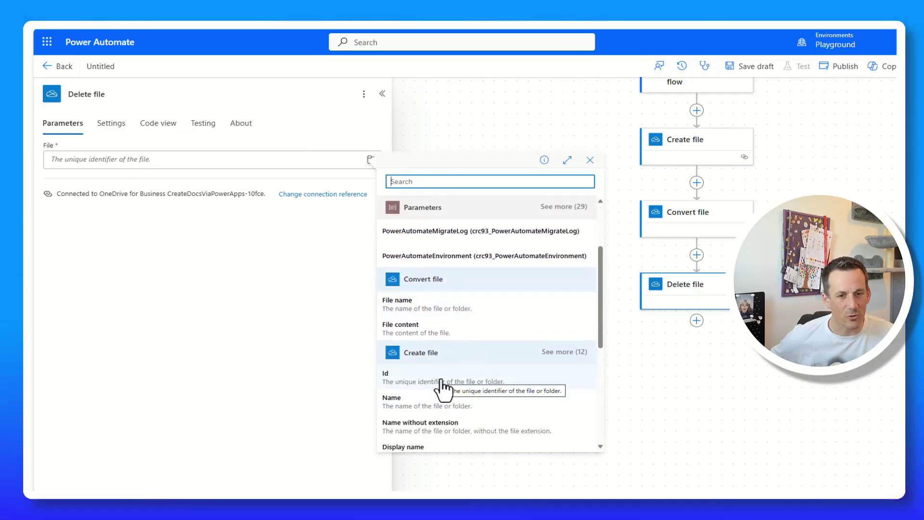
key(Escape)
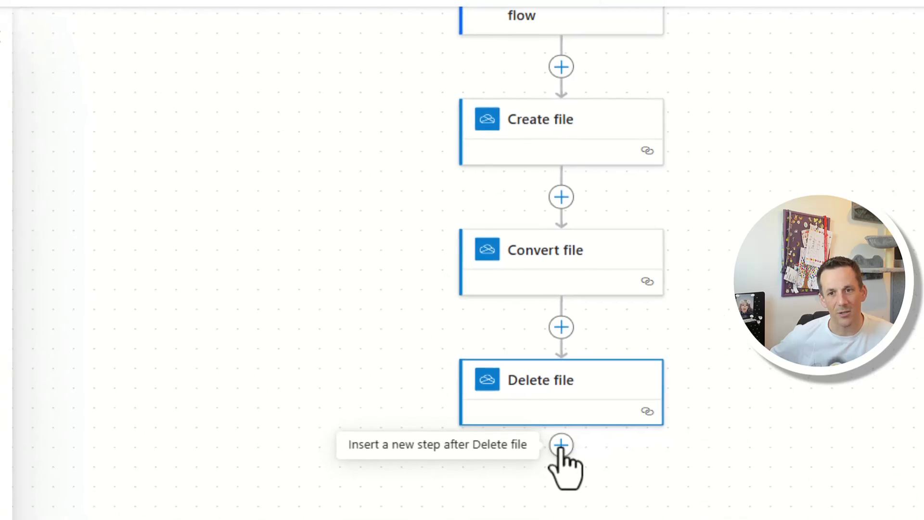
- Add the AI Builder 'Create text with GPT using a prompt' action after Delete file
click(564, 443)
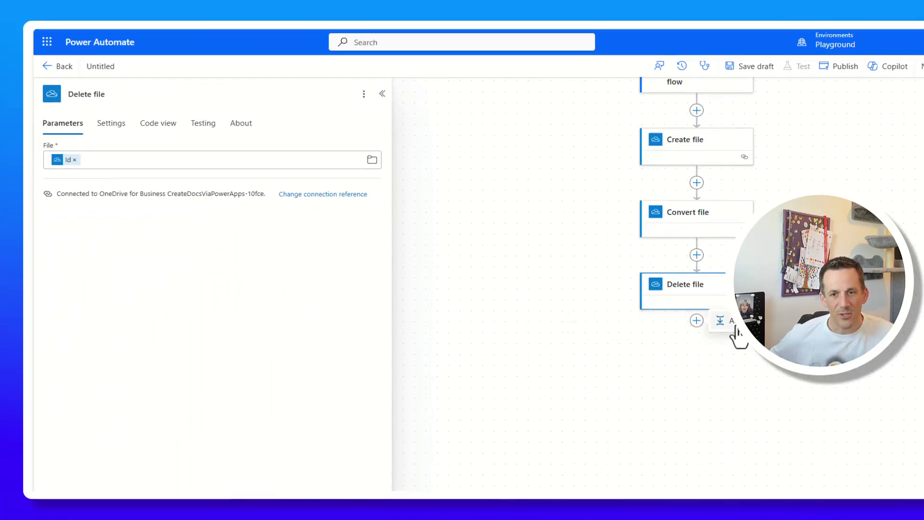
click(732, 322)
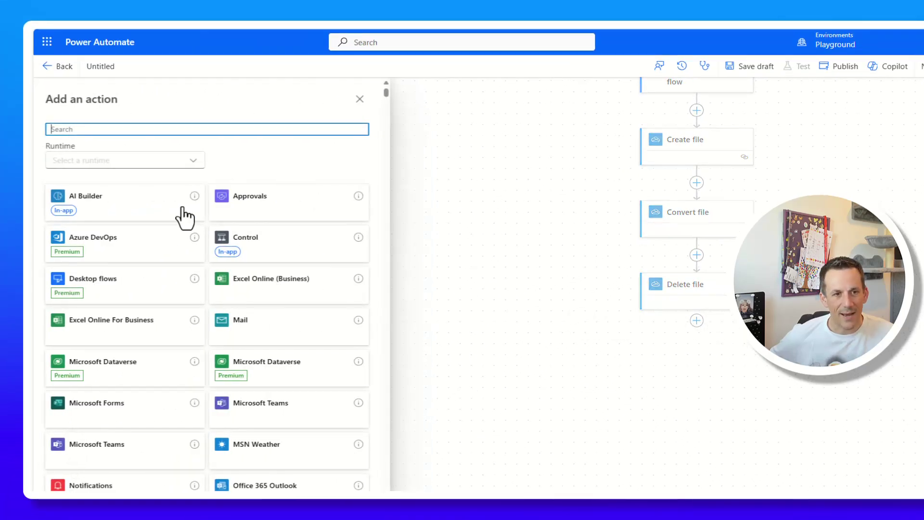
click(127, 213)
scroll(232, 308, down, 1)
click(128, 219)
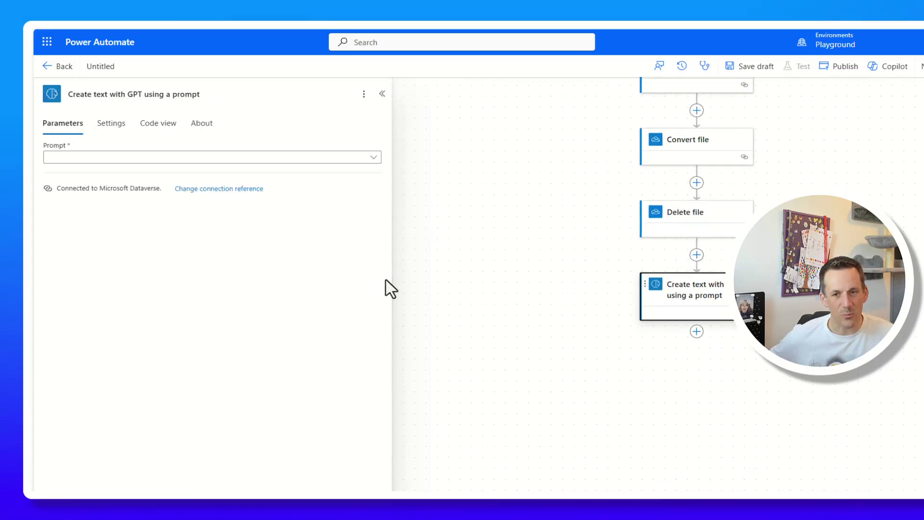
- Choose the AI Summarize prompt and browse dynamic values for its Input Text
click(378, 162)
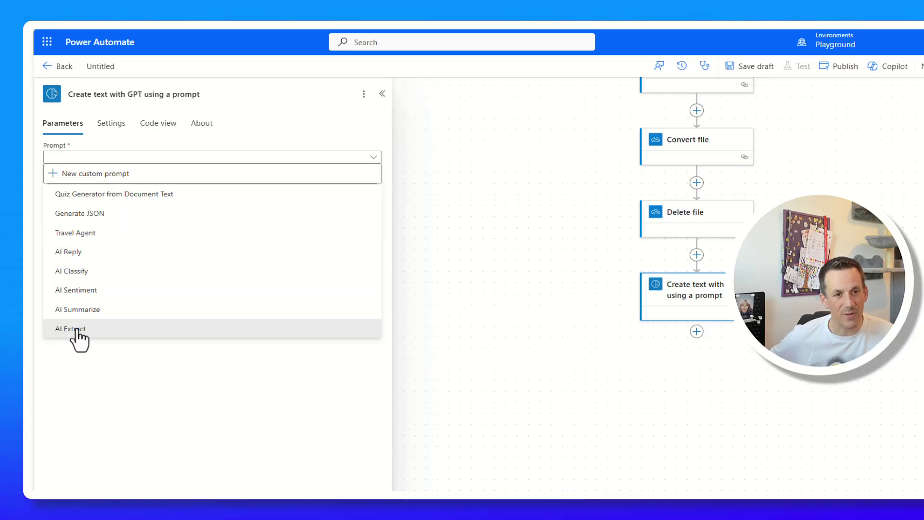
click(96, 313)
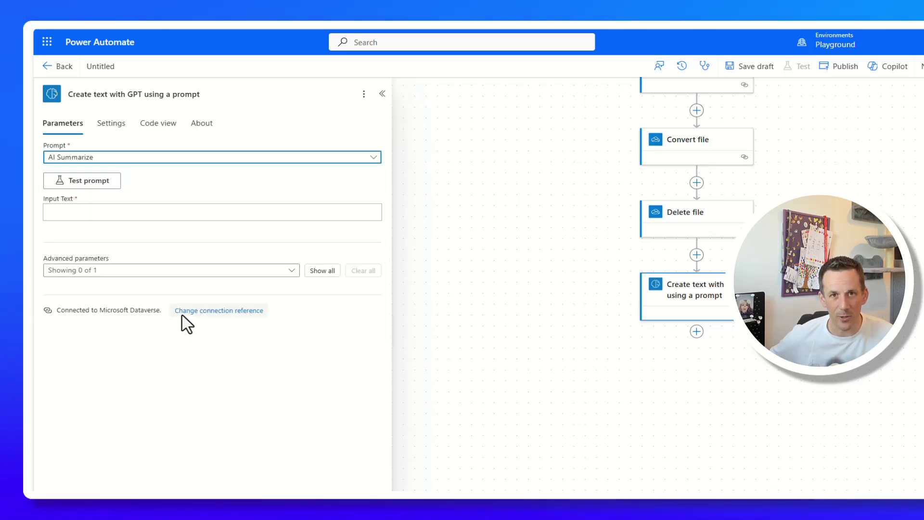
click(84, 210)
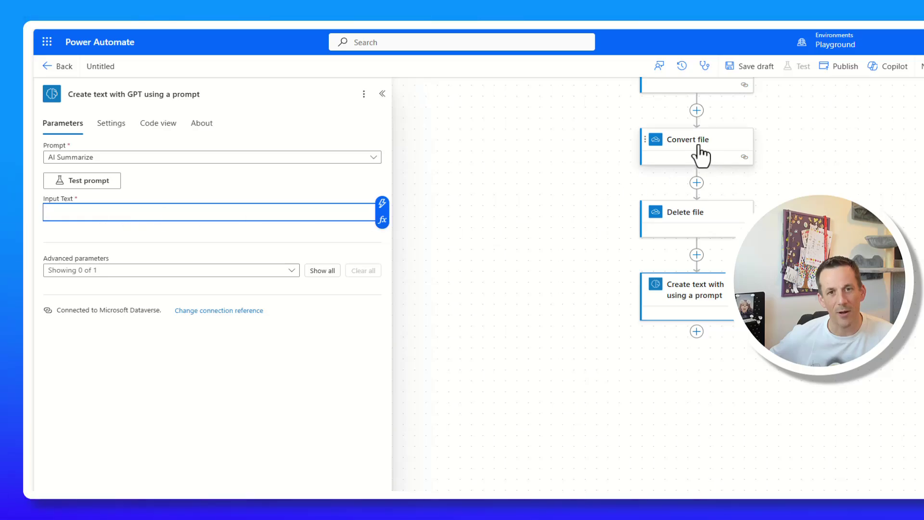
click(382, 208)
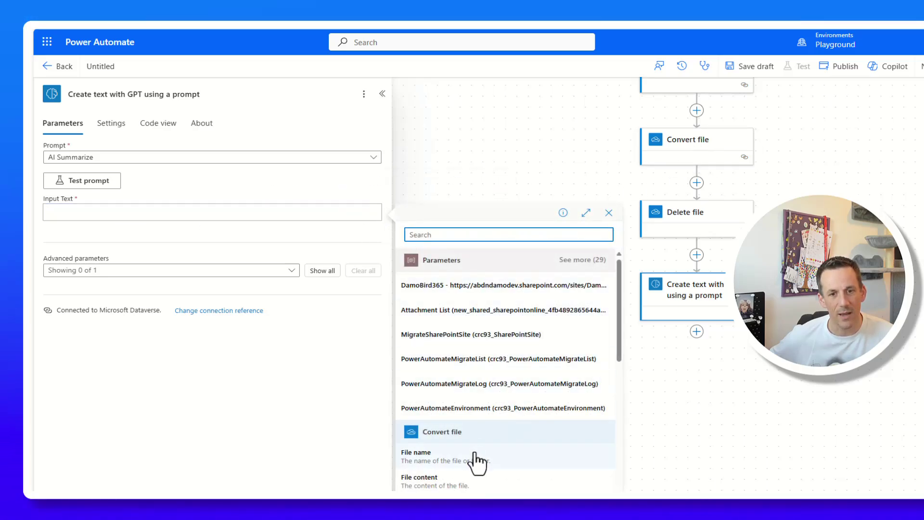
scroll(461, 464, down, 2)
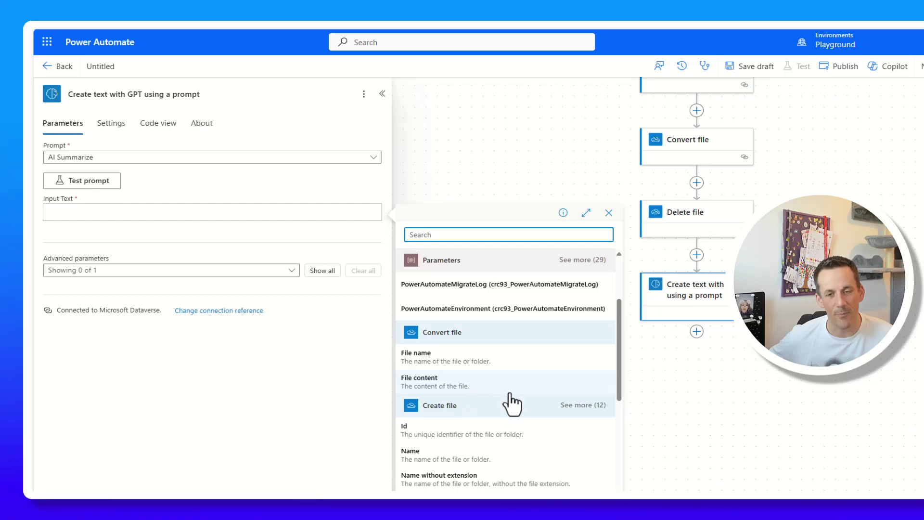
- Insert AI Builder 'Recognize text in an image or a PDF document' before GPT, Image set to File content
click(698, 259)
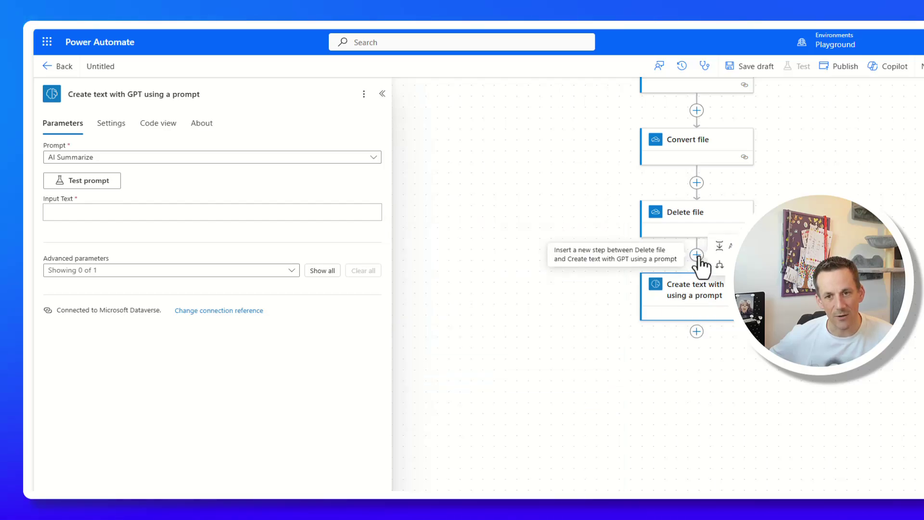
click(720, 246)
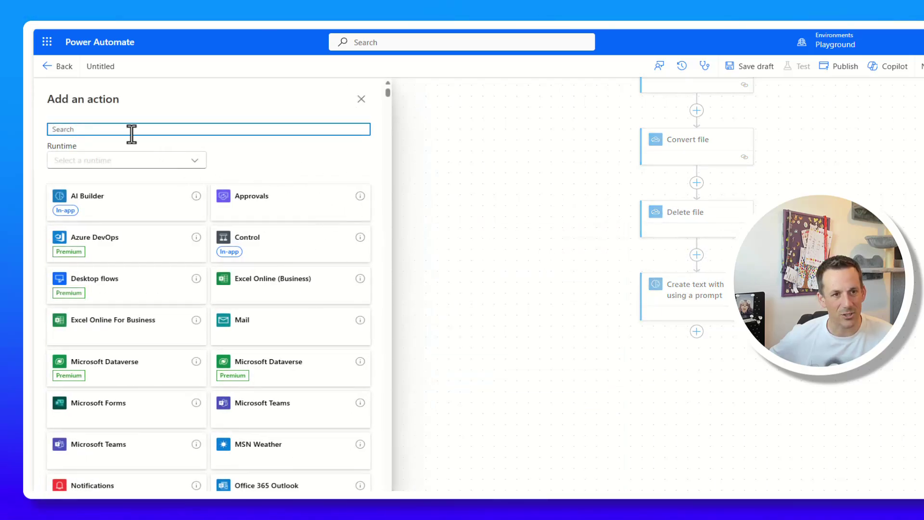
click(120, 195)
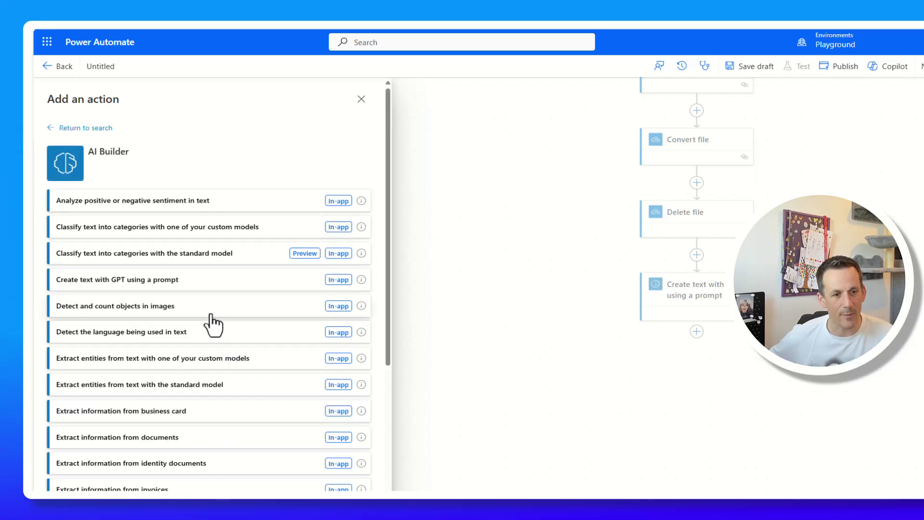
scroll(211, 337, down, 5)
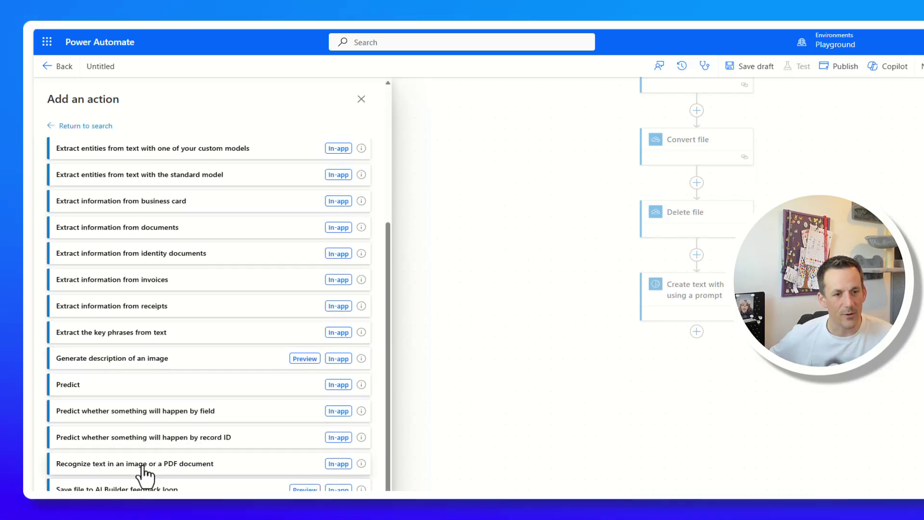
click(155, 469)
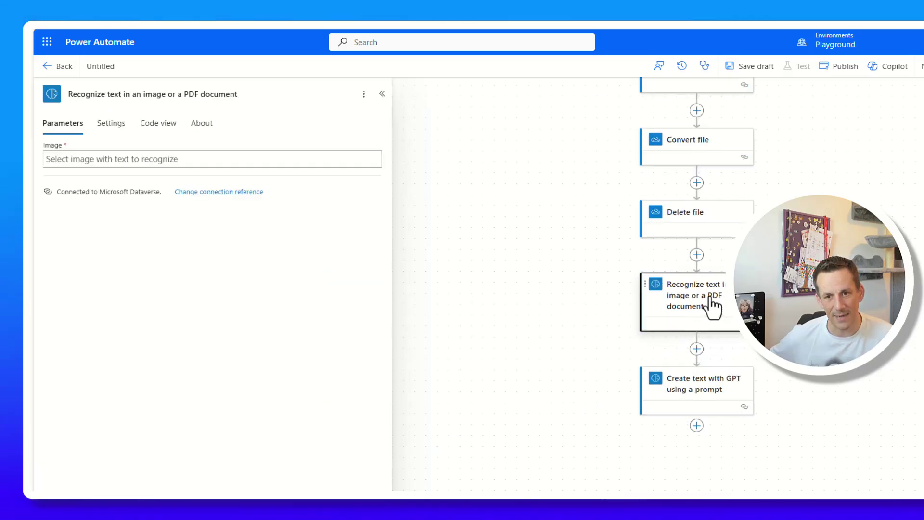
click(188, 161)
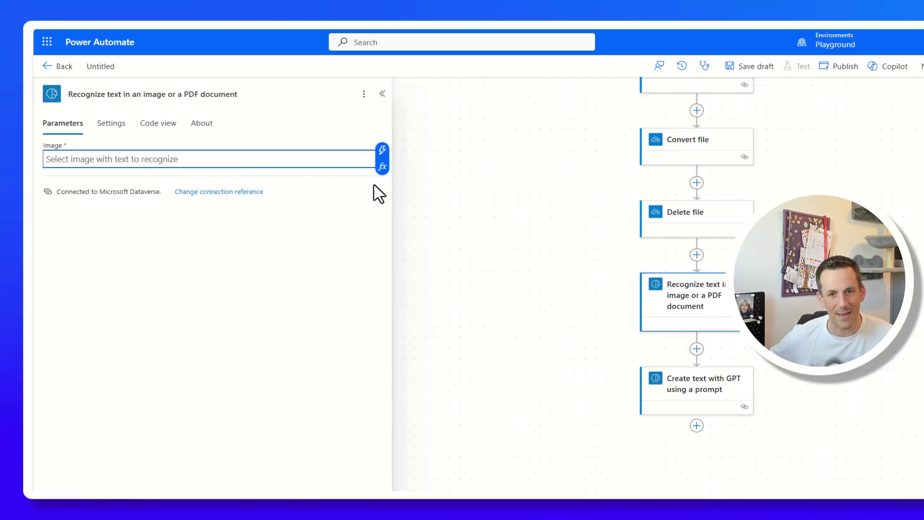
click(381, 154)
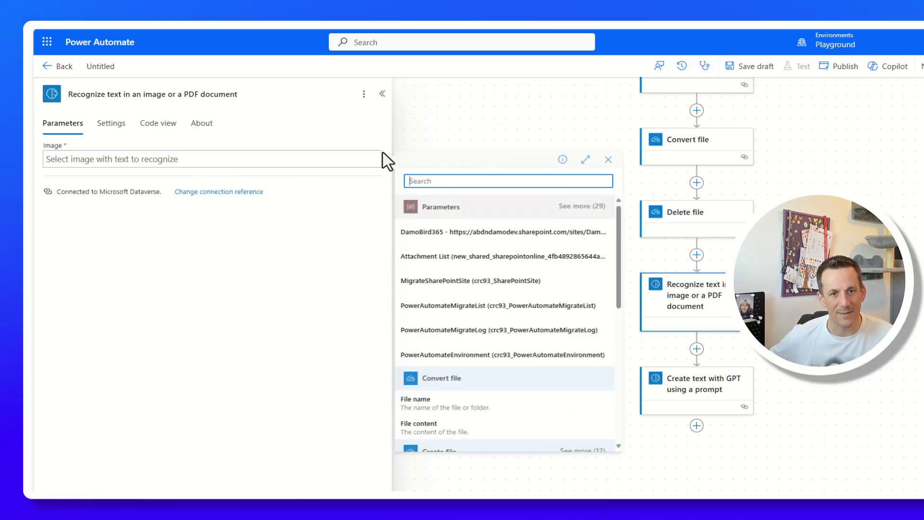
click(447, 436)
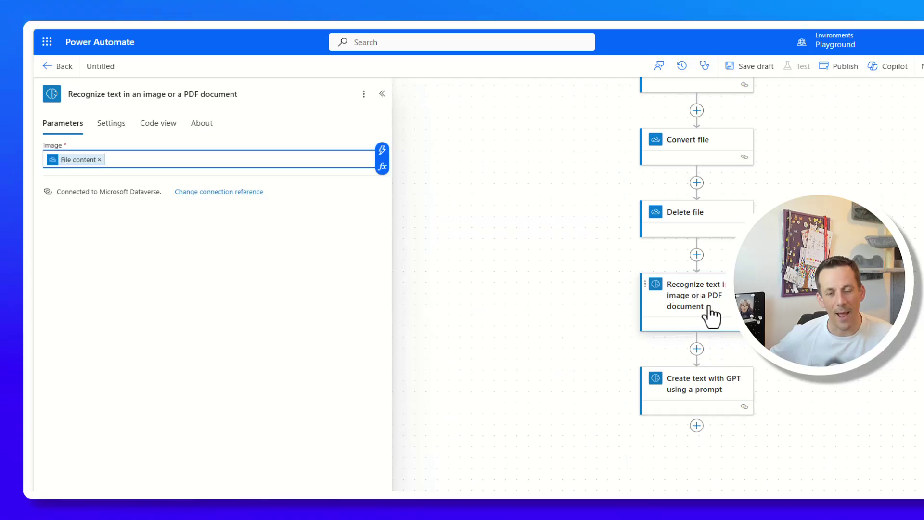
- Feed the recognized 'Full text of the document' into the GPT step's Input Text
click(701, 394)
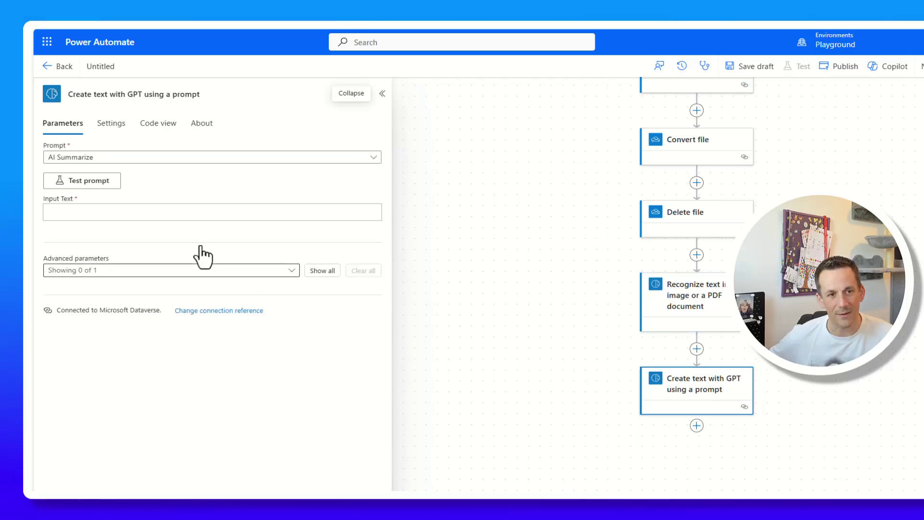
click(97, 212)
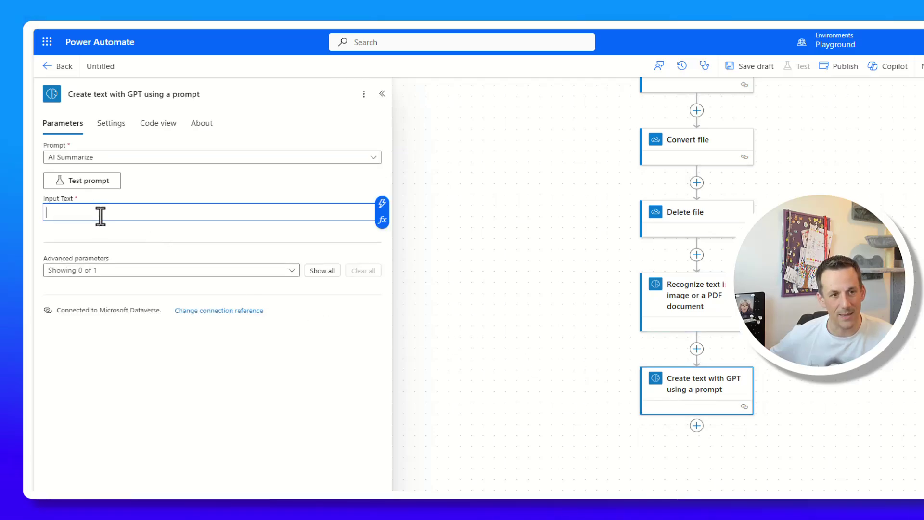
click(383, 206)
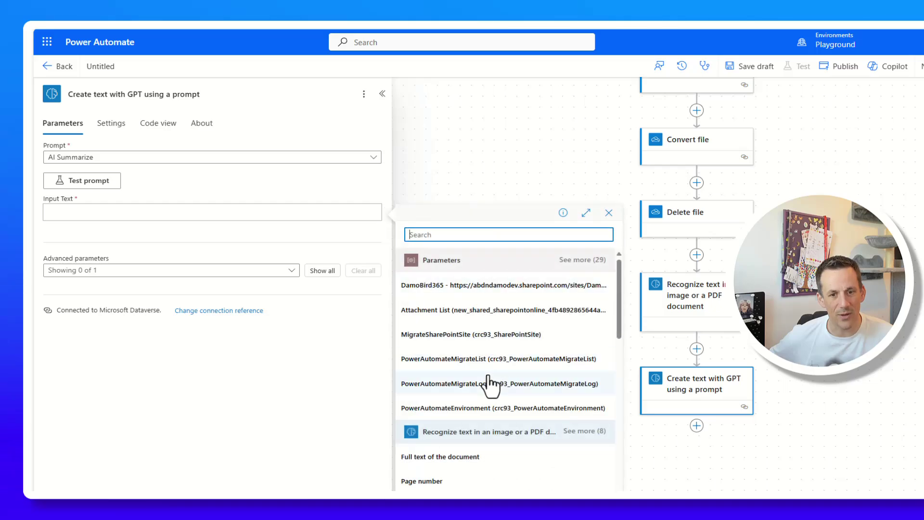
click(460, 457)
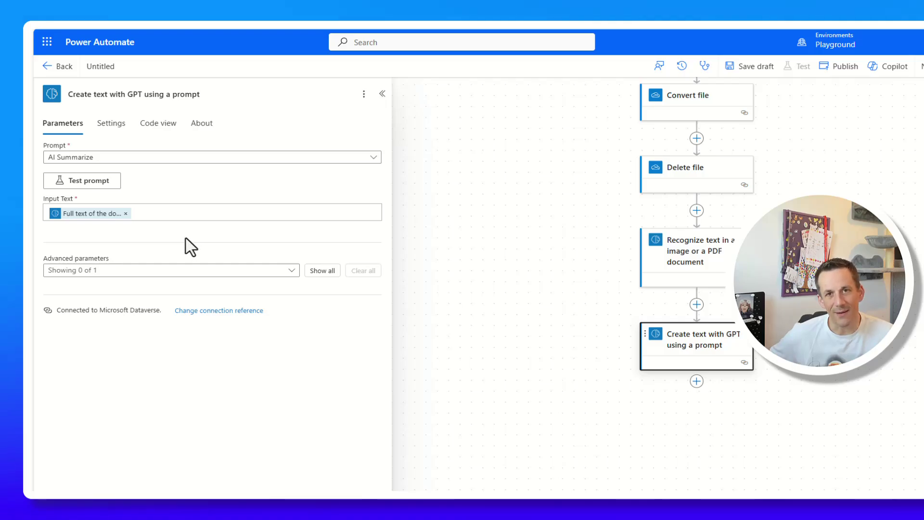
- Add a Compose step after the GPT step with Inputs set to the GPT Text output
click(697, 381)
click(736, 385)
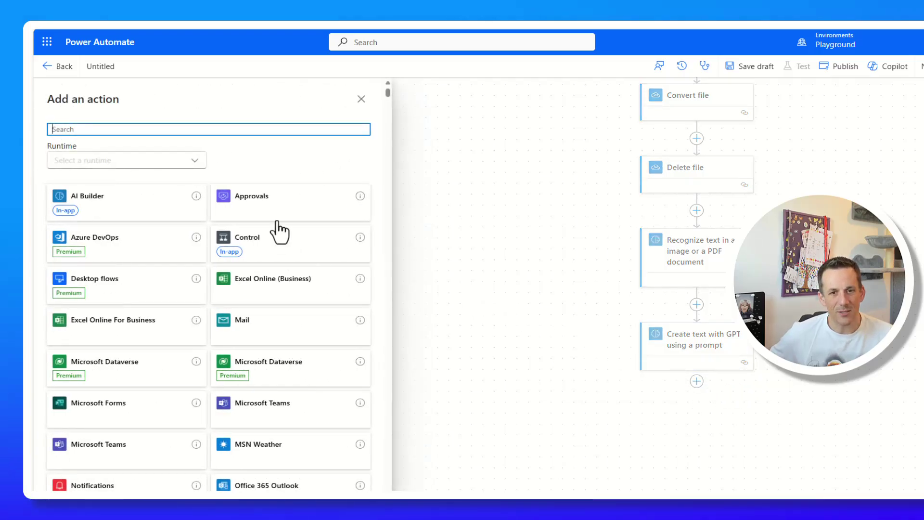
text(compose)
click(115, 240)
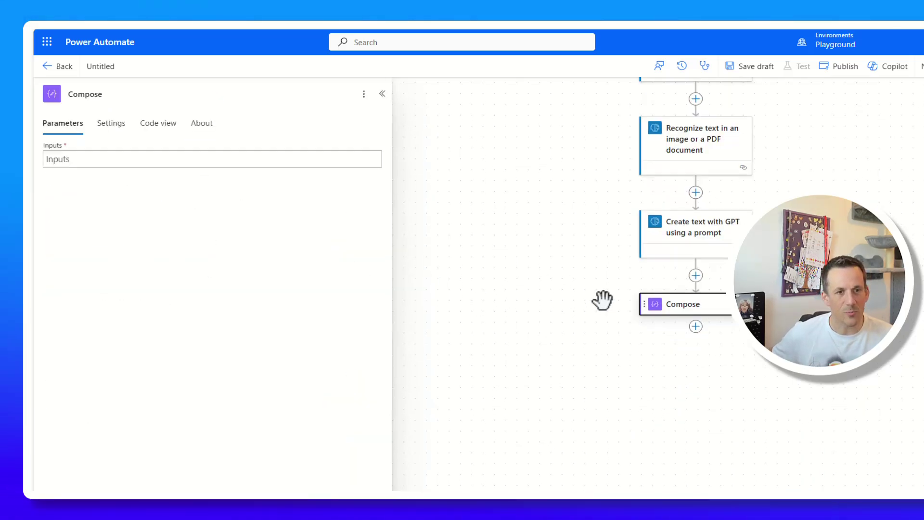
click(85, 160)
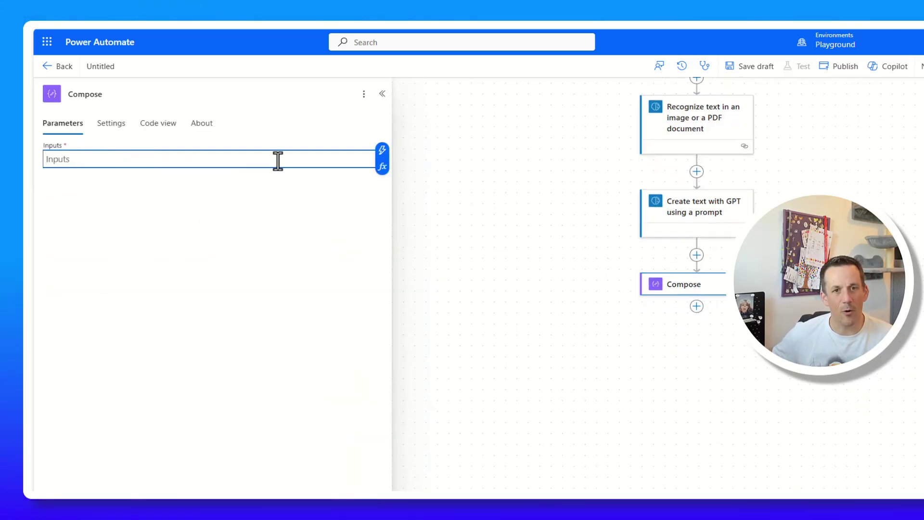
click(382, 155)
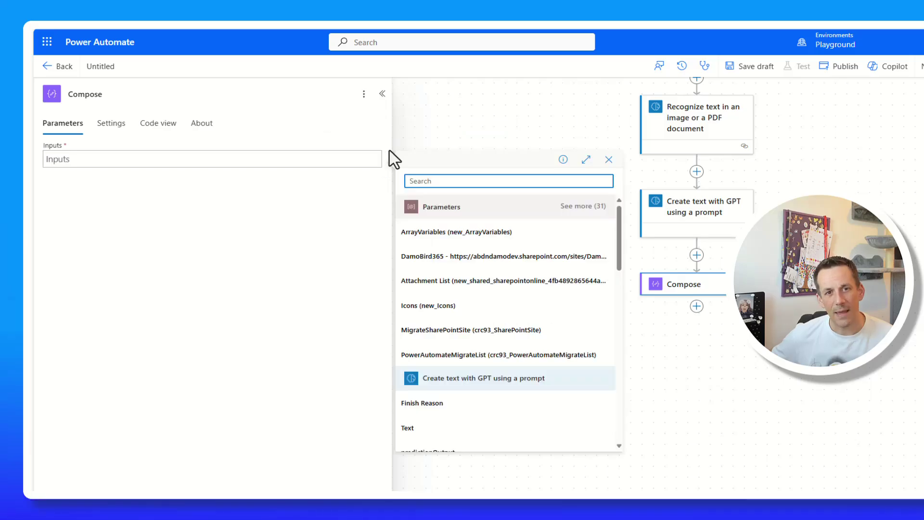
scroll(470, 296, down, 4)
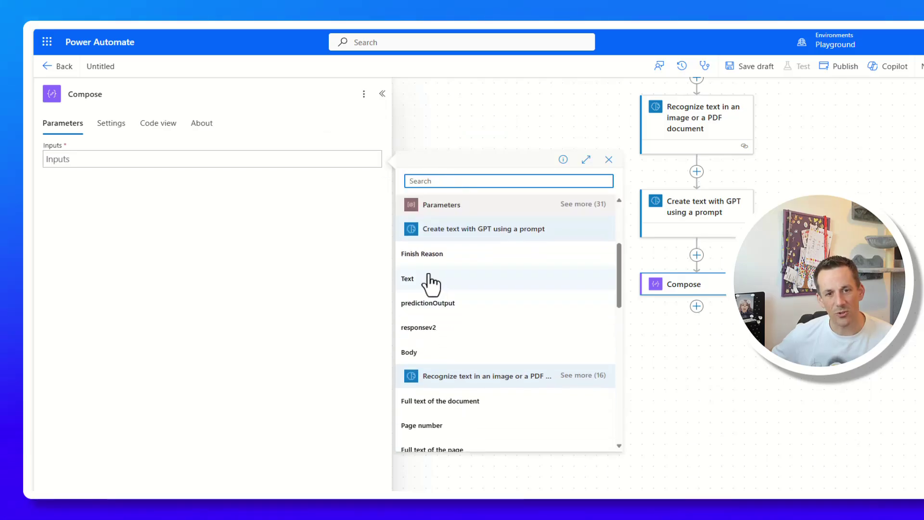
click(427, 277)
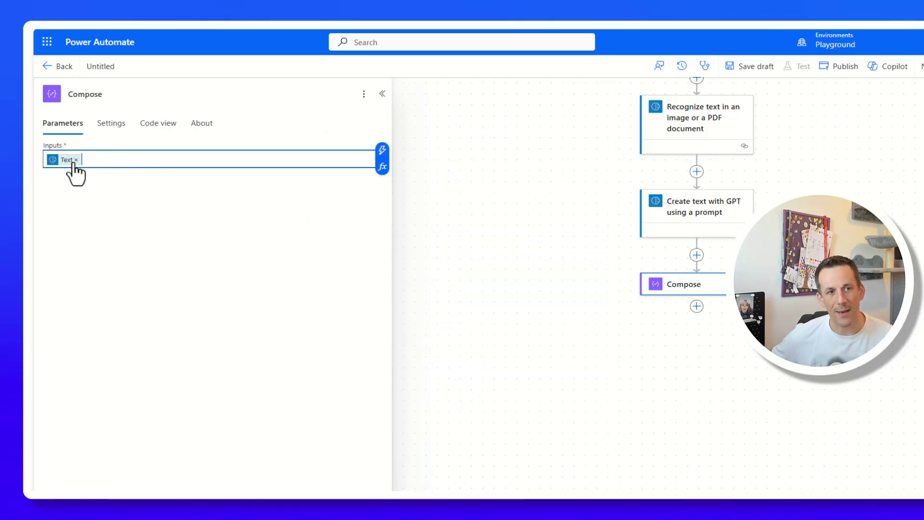
mouse_move(68, 170)
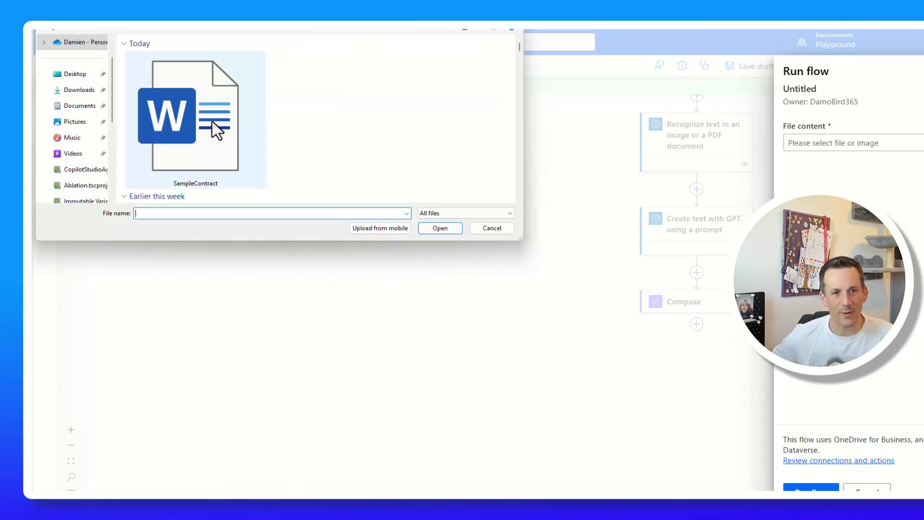
- Test-run the flow with SampleContract.docx as the file content
click(216, 130)
click(434, 230)
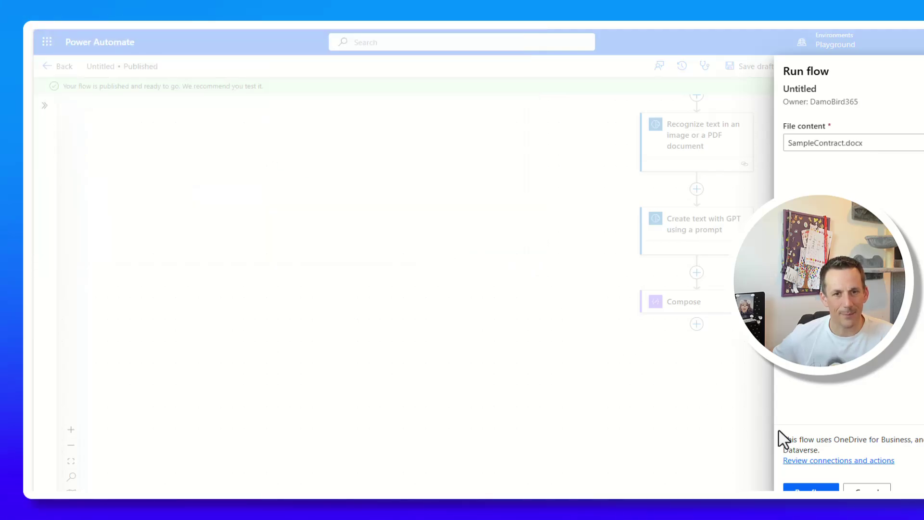
click(813, 489)
click(809, 489)
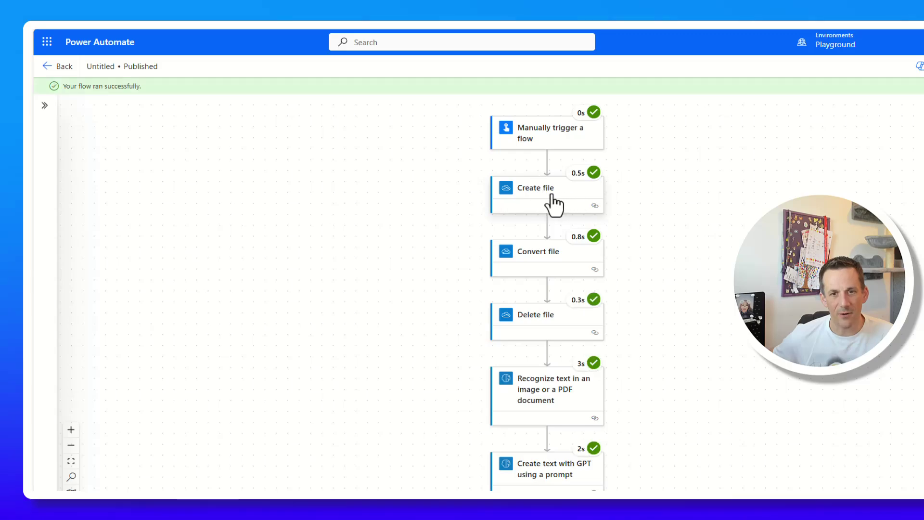
- Inspect the text recognition step's raw outputs, checking the recognised contract text in fullText
scroll(573, 333, down, 2)
click(549, 320)
click(602, 326)
scroll(323, 371, down, 2)
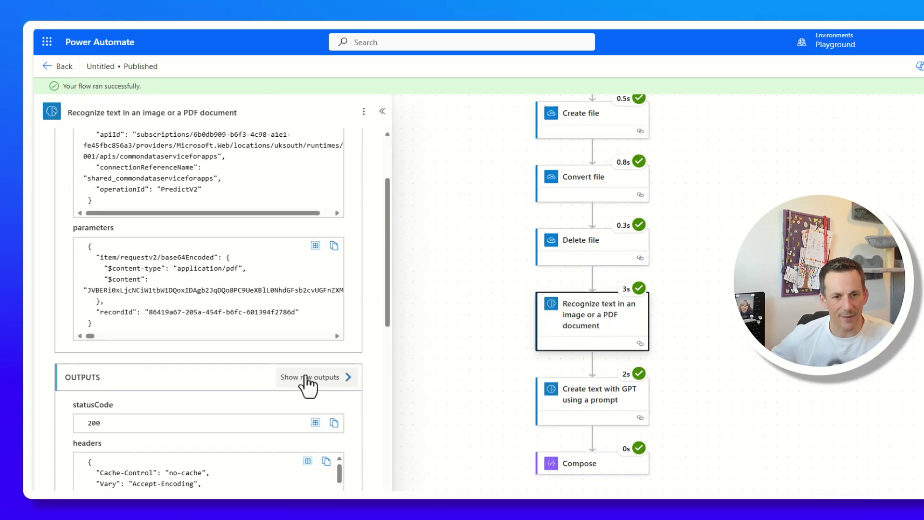
click(305, 383)
scroll(792, 359, down, 2)
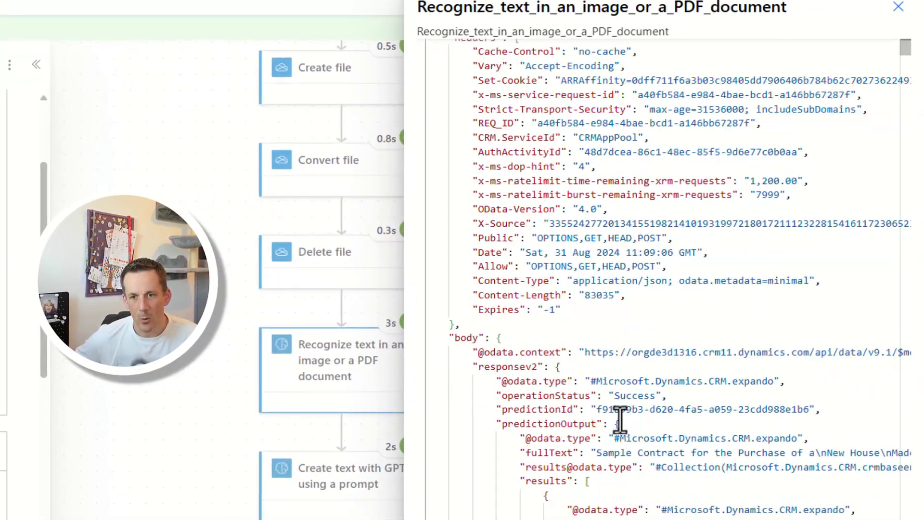
scroll(782, 360, down, 1)
double_click(540, 380)
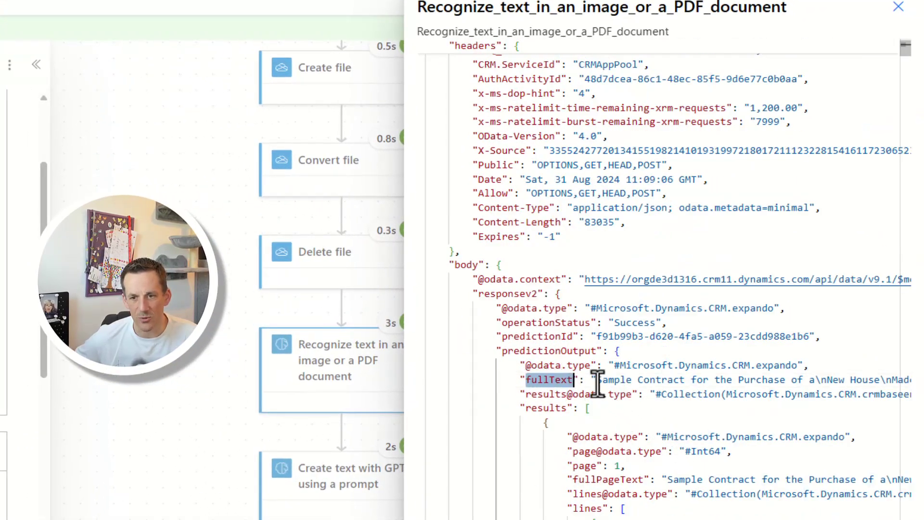
drag(597, 384, 825, 379)
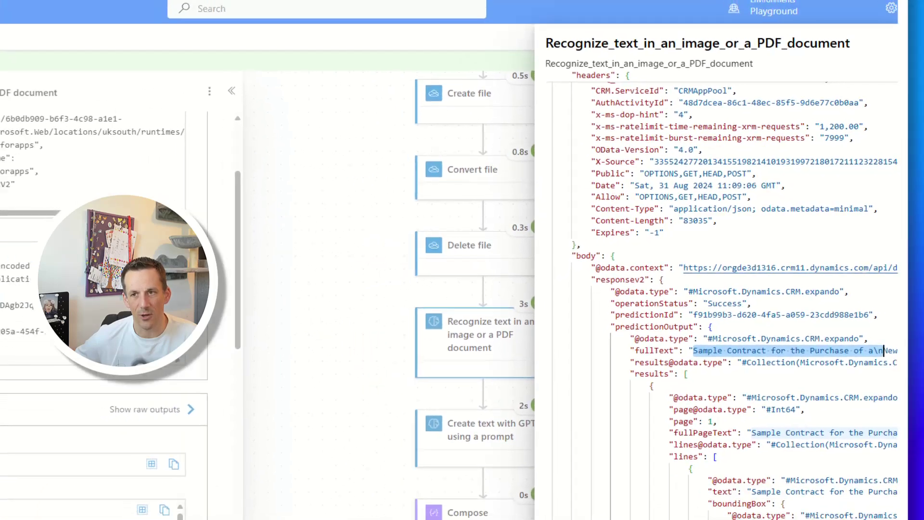
click(274, 438)
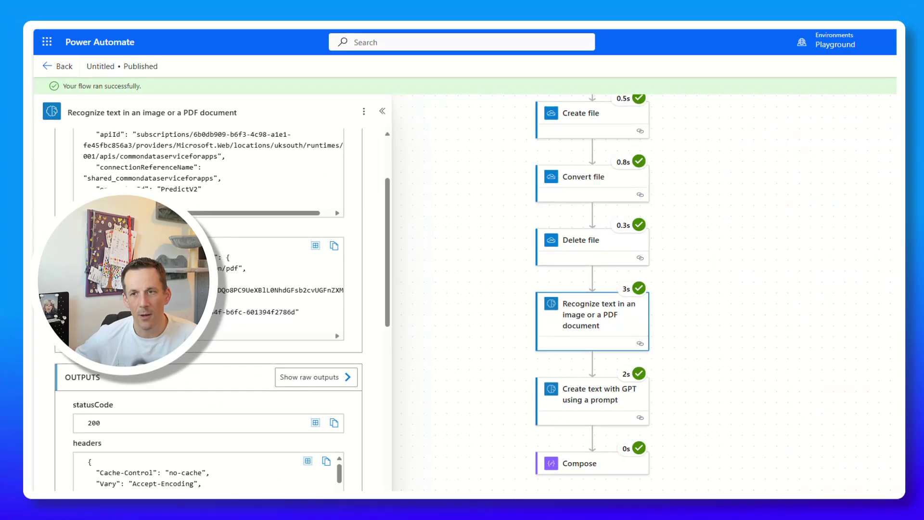
- Check the GPT step's generated contract summary and the Compose step's output
click(590, 408)
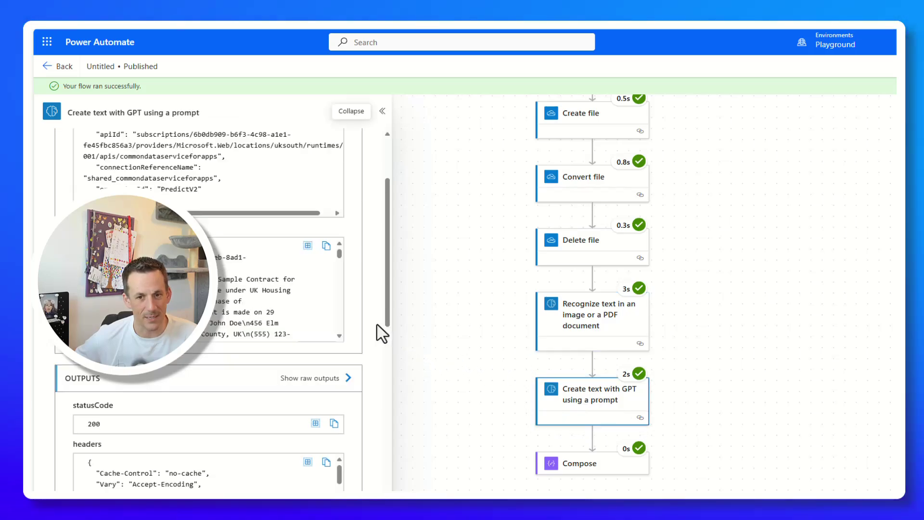
click(312, 379)
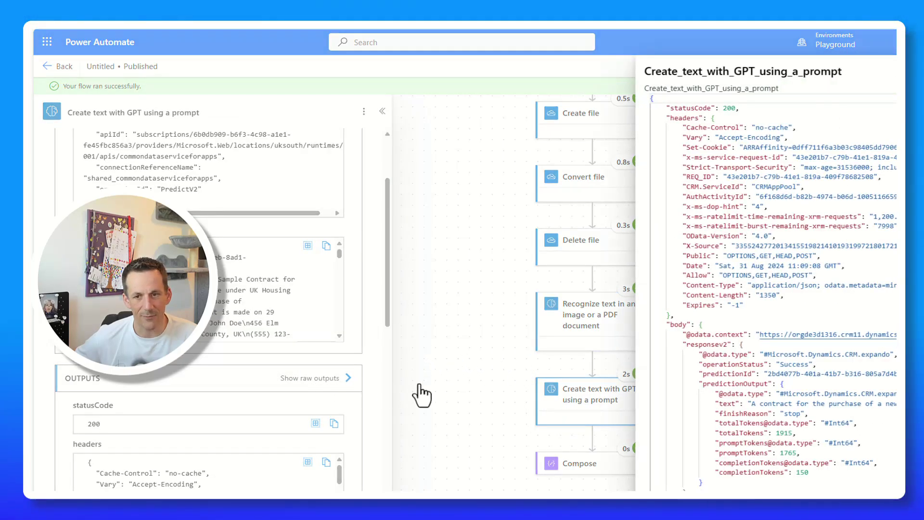
drag(752, 405, 863, 405)
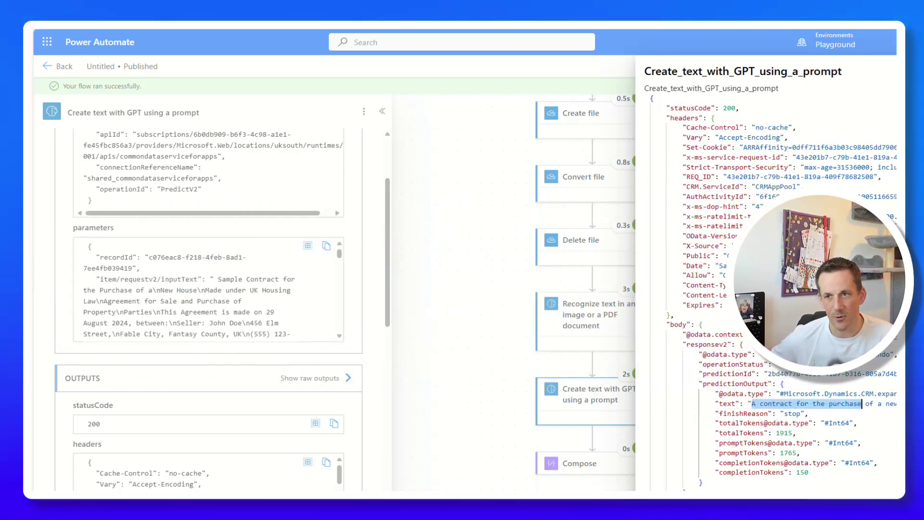
click(583, 470)
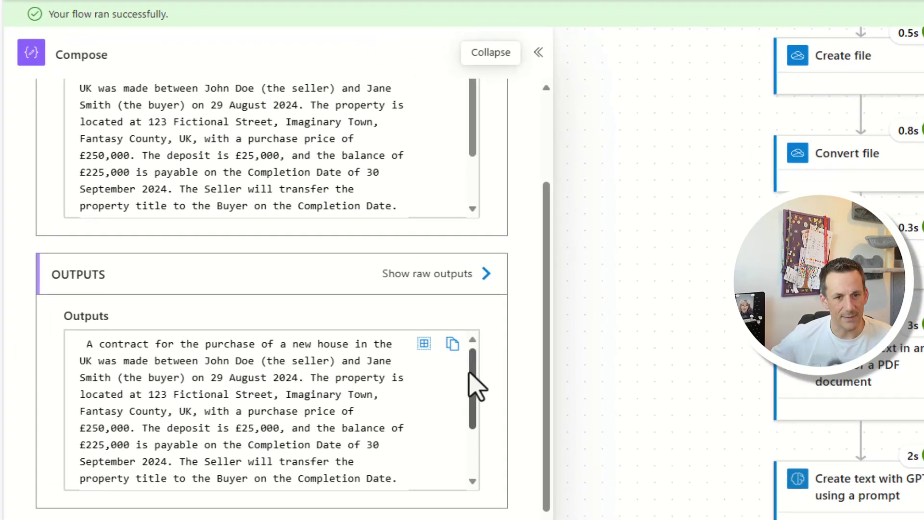
drag(339, 325, 340, 329)
drag(480, 400, 487, 438)
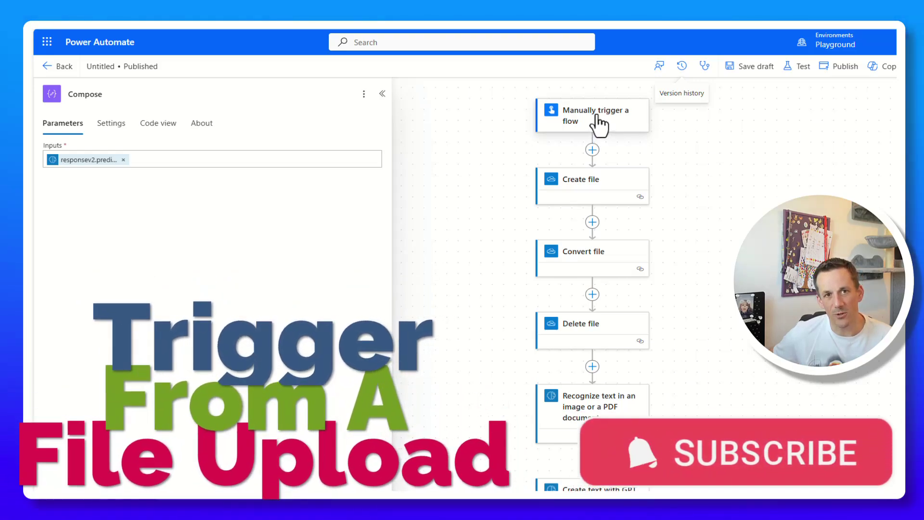
- Replace the manual trigger with SharePoint 'When a file is created (properties only)'
right_click(597, 118)
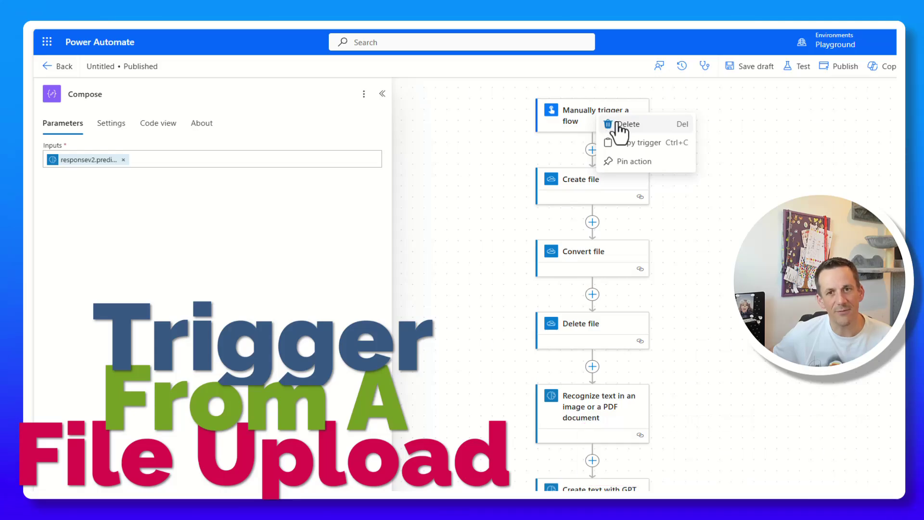
click(621, 126)
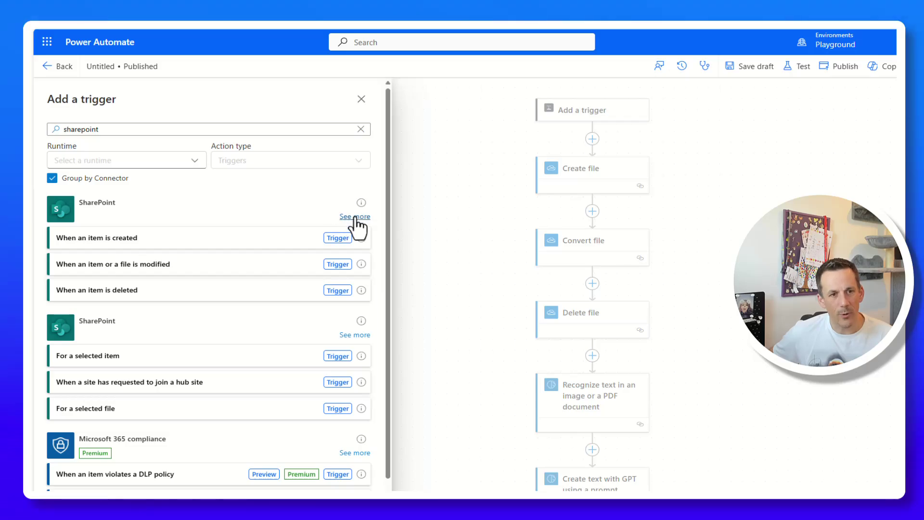
click(355, 217)
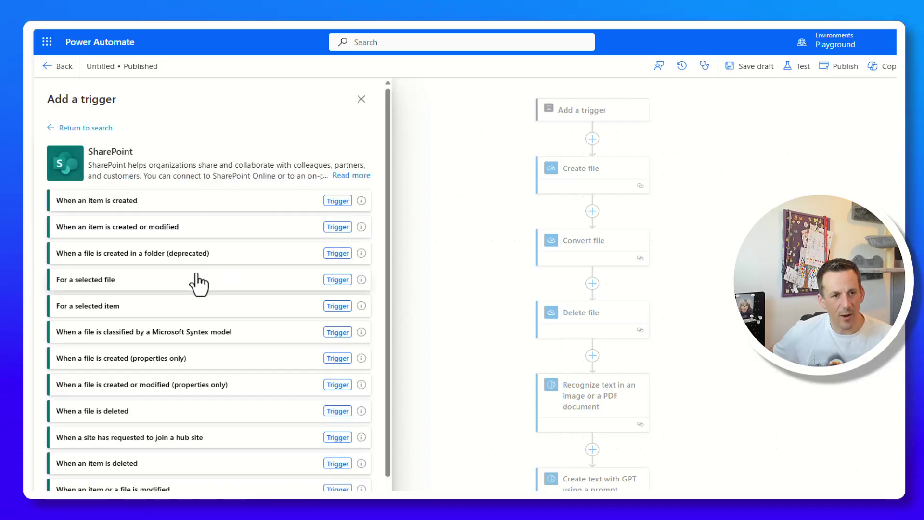
click(179, 359)
- Point the new trigger at site Aug2024 and library Documents
click(374, 159)
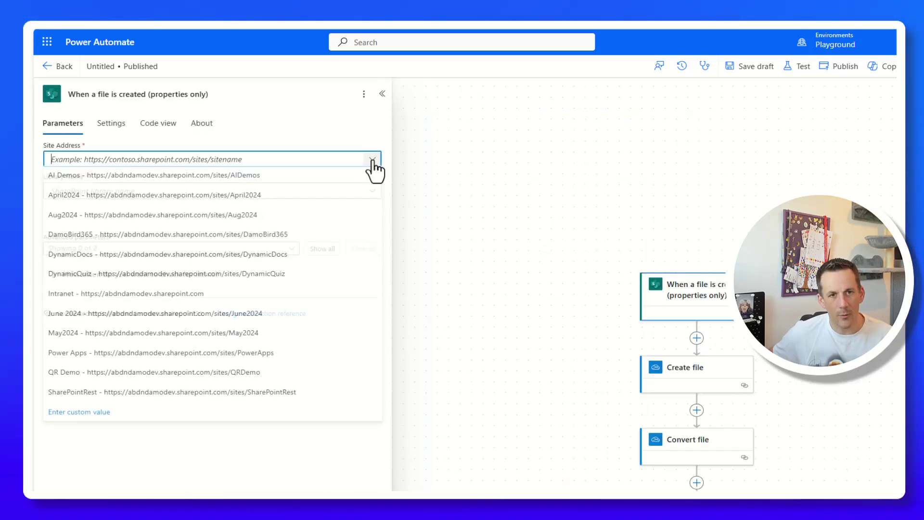
click(117, 217)
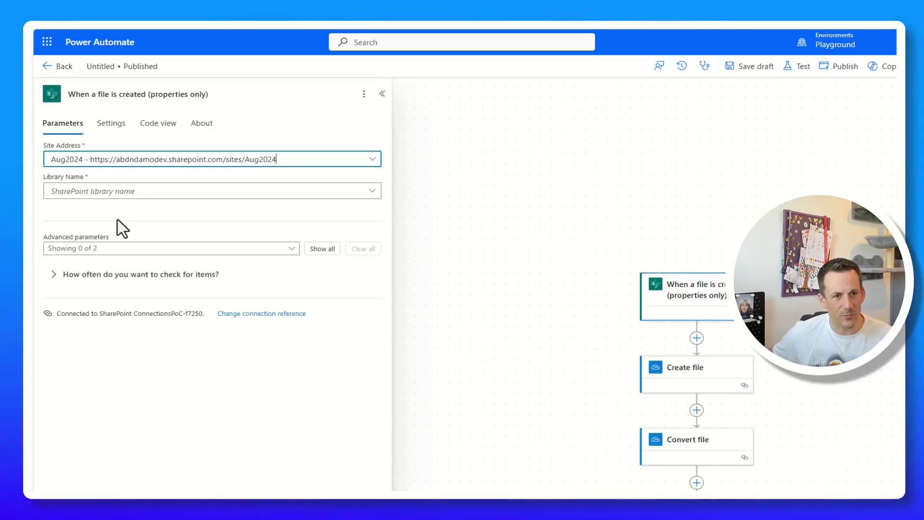
click(122, 192)
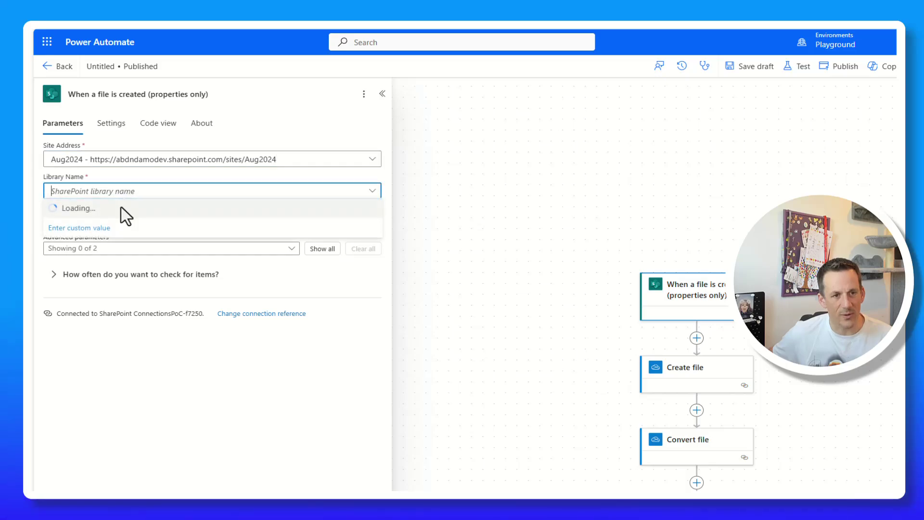
click(90, 212)
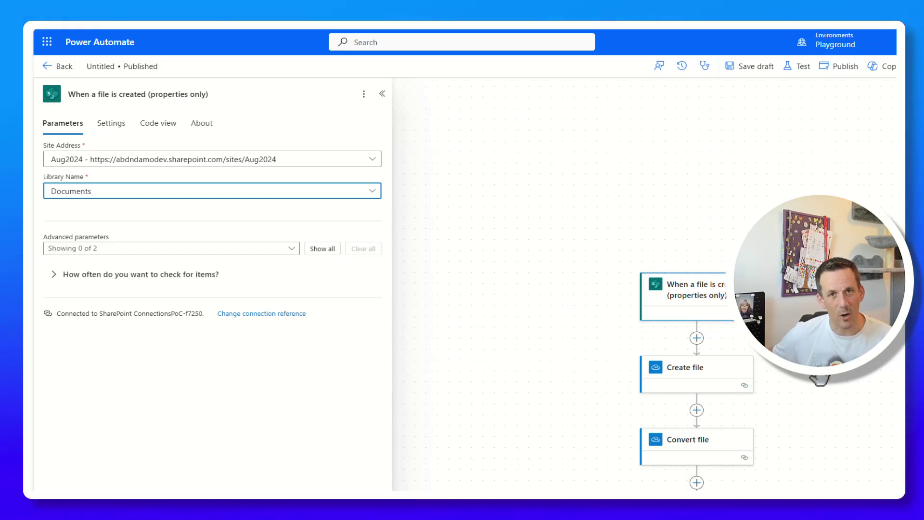
drag(818, 376, 760, 190)
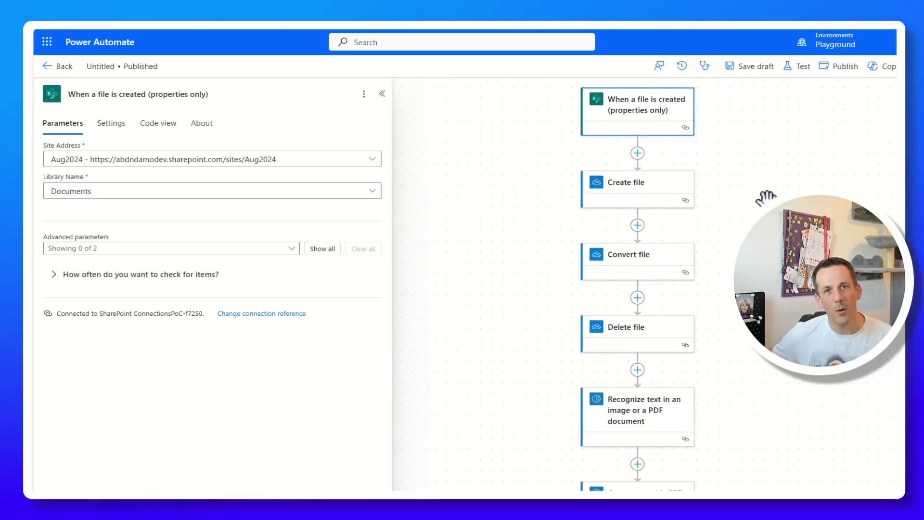
- Add SharePoint Get file content after the trigger, reading the trigger's Identifier from site Aug2024
click(638, 153)
click(695, 143)
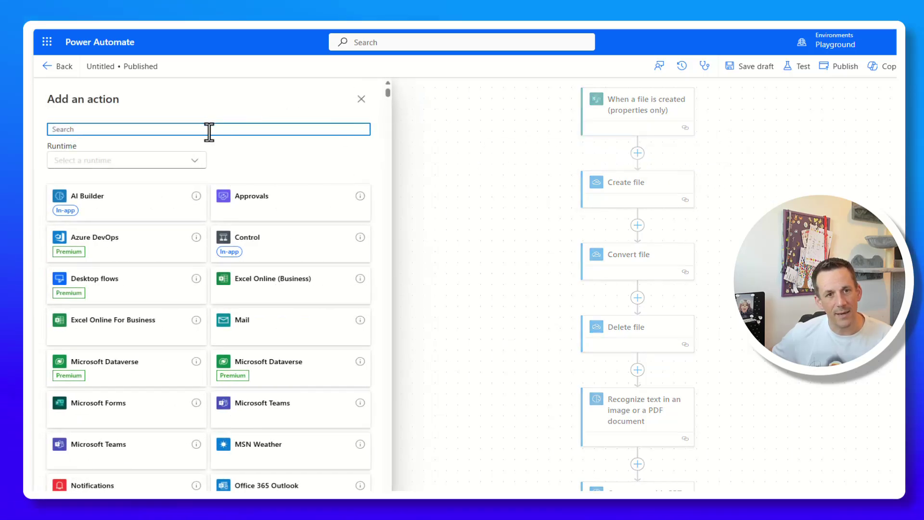
text(get file content)
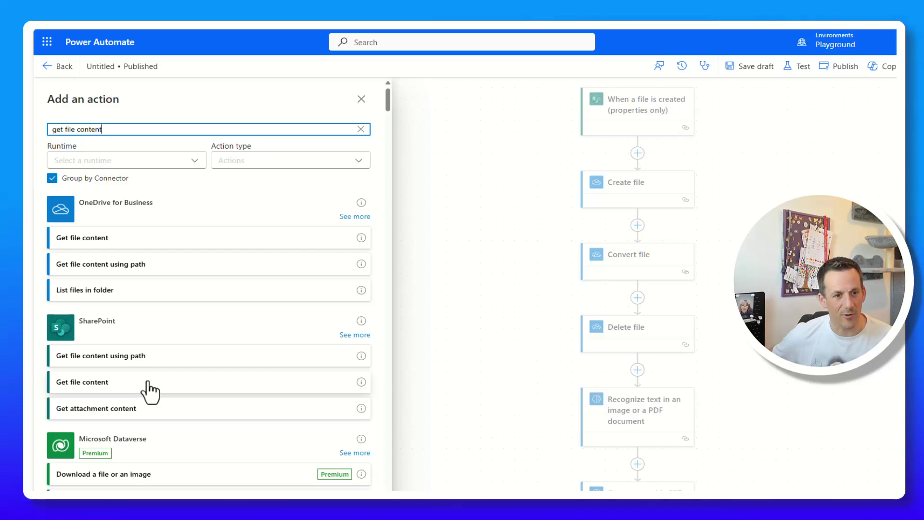
click(150, 382)
click(378, 165)
click(144, 218)
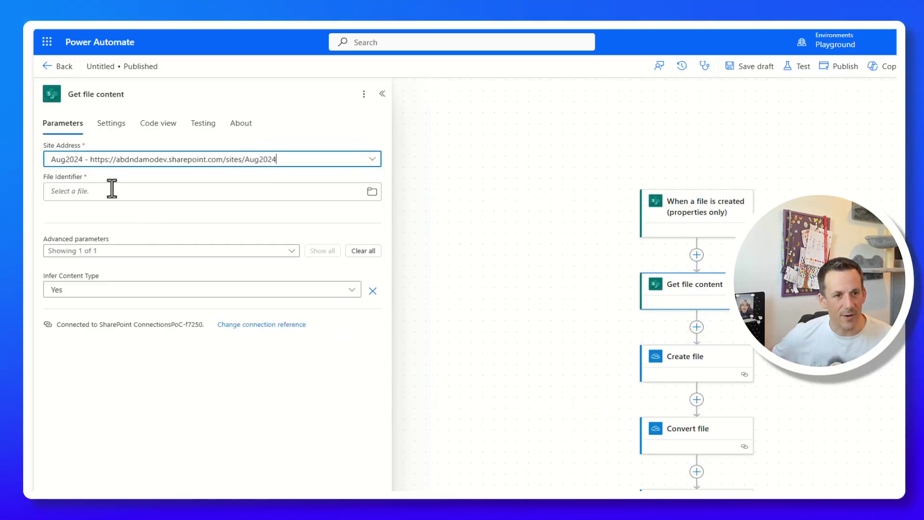
click(46, 197)
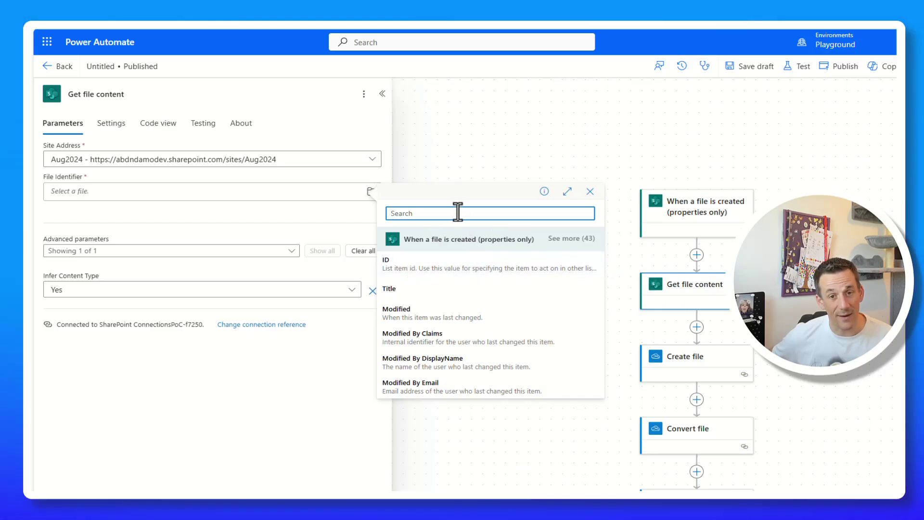
text(iden)
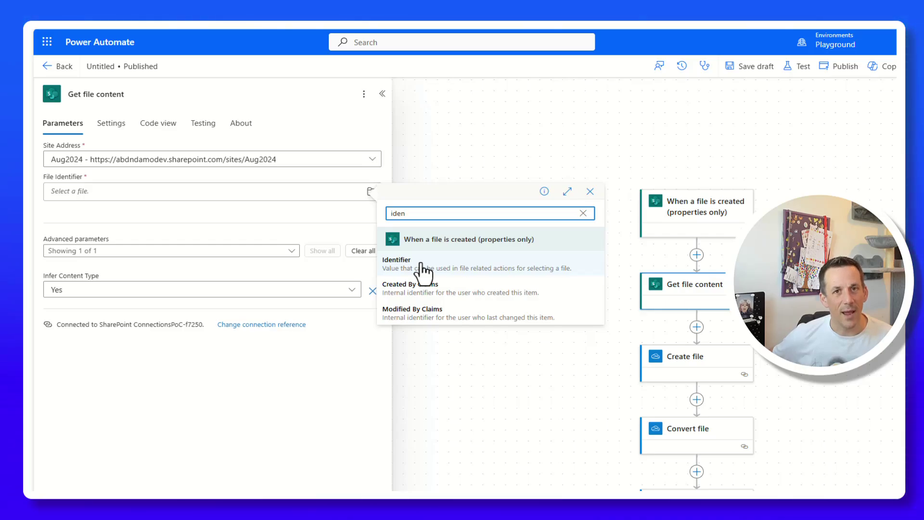
click(412, 275)
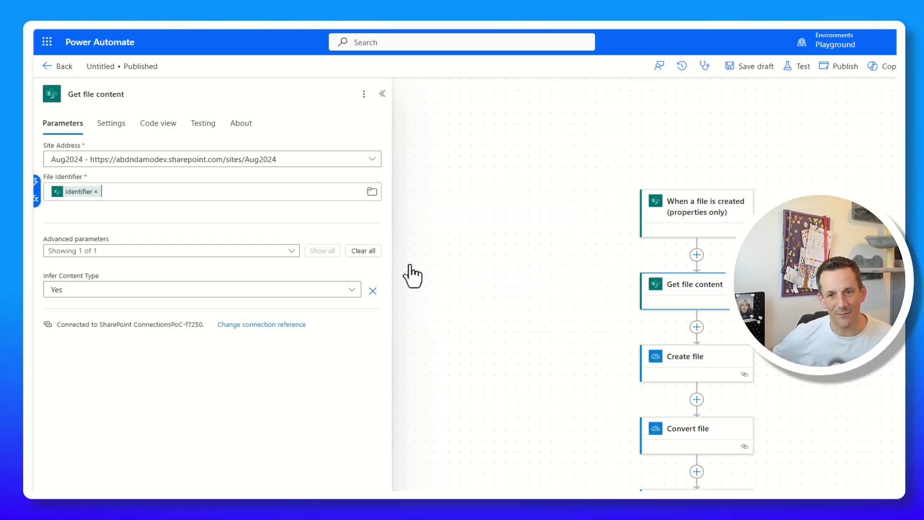
- Set Create file's File Name to 'File name with extension' and File Content to Get file content's output
click(690, 361)
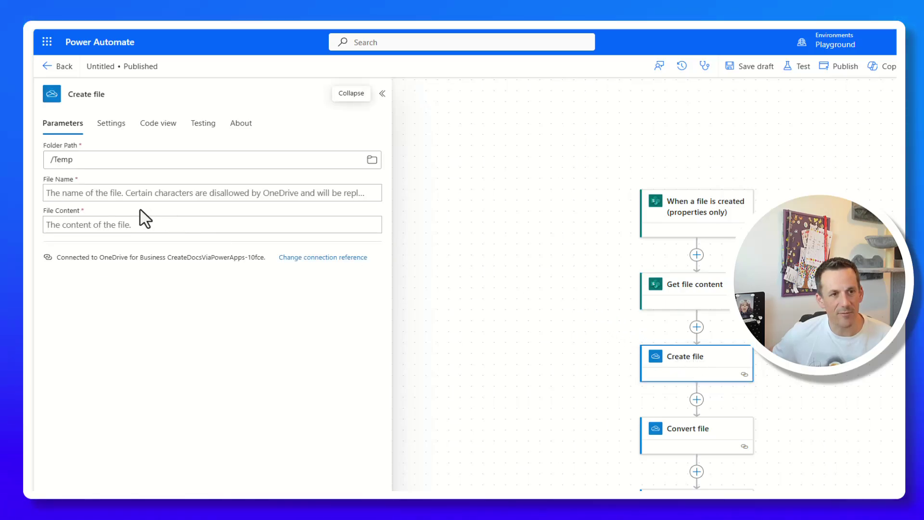
click(107, 193)
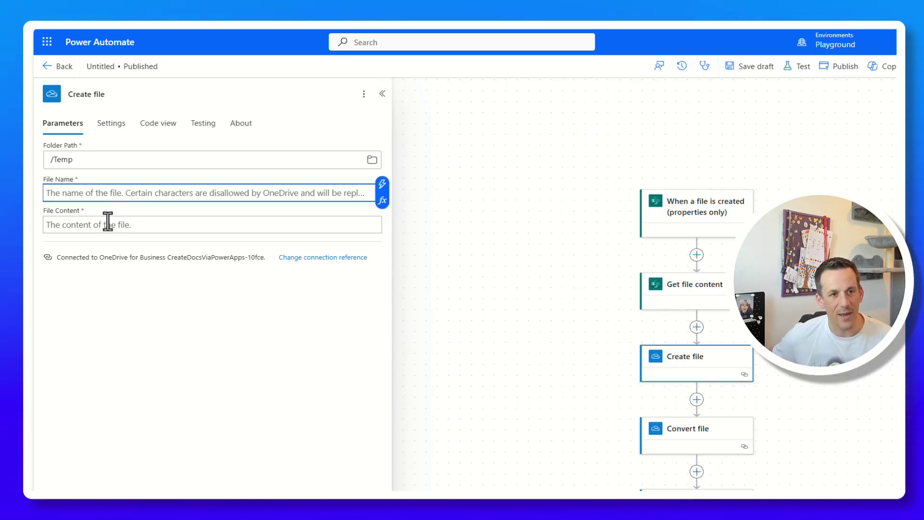
click(382, 184)
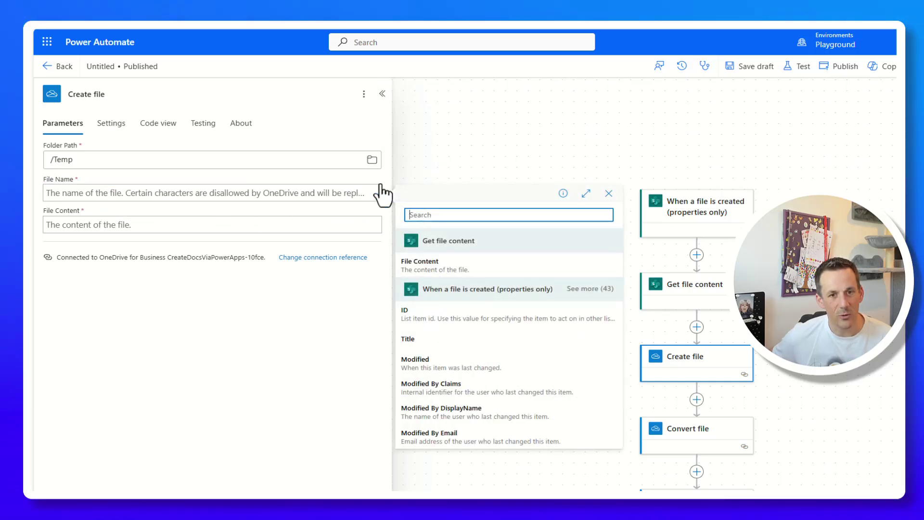
text(nam)
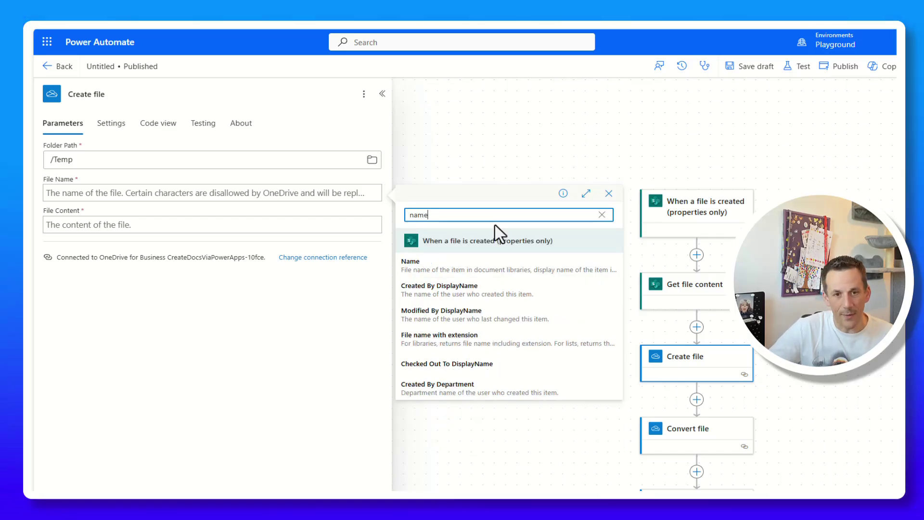
text(e)
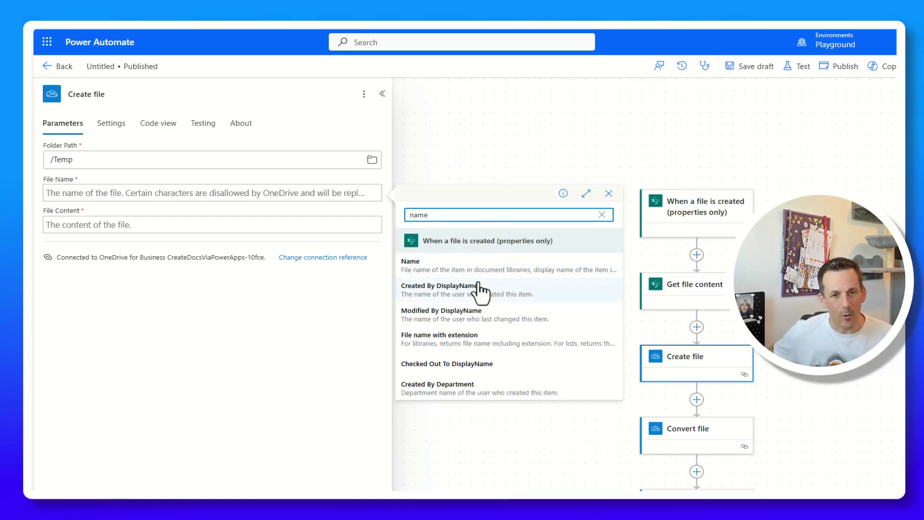
click(462, 343)
click(96, 223)
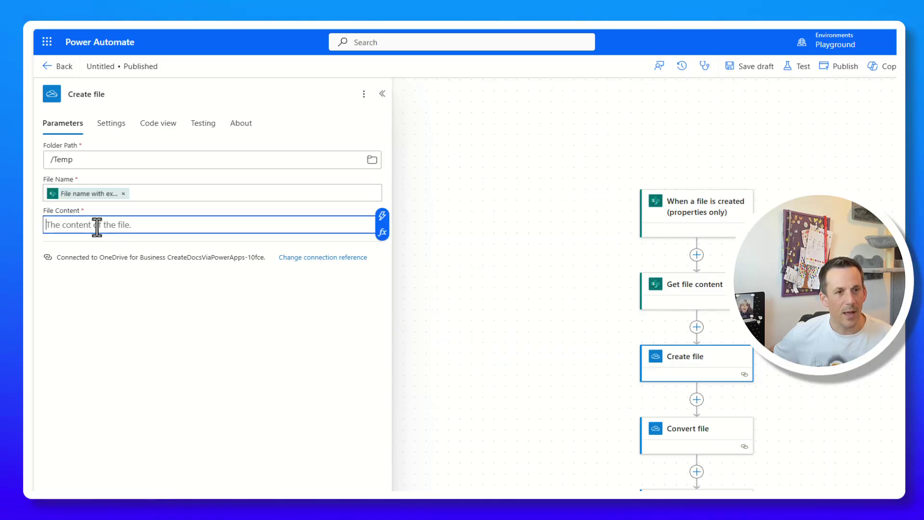
click(382, 217)
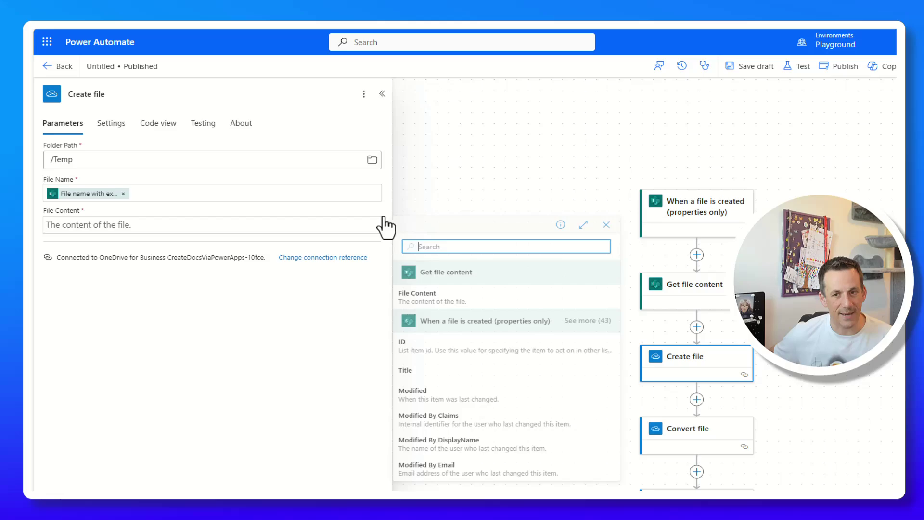
click(451, 303)
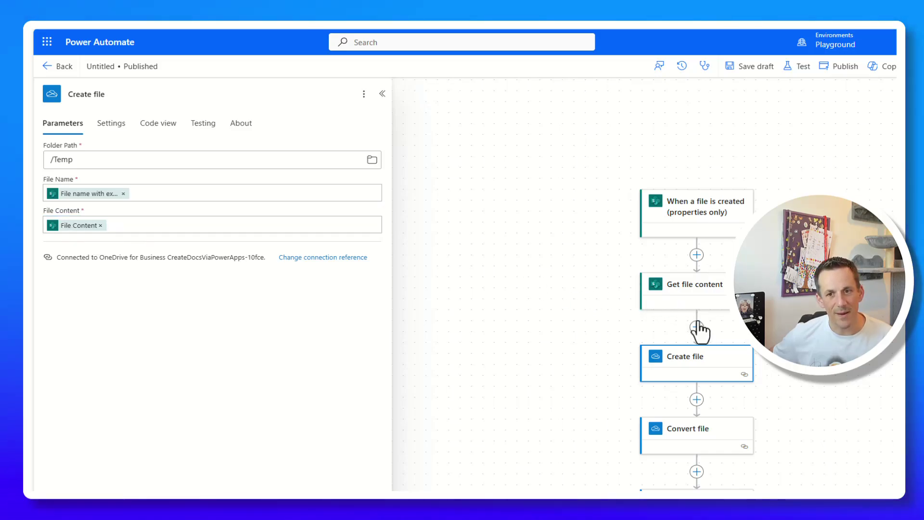
- Delete the Compose step below the GPT prompt step and confirm the removal
scroll(693, 308, down, 1)
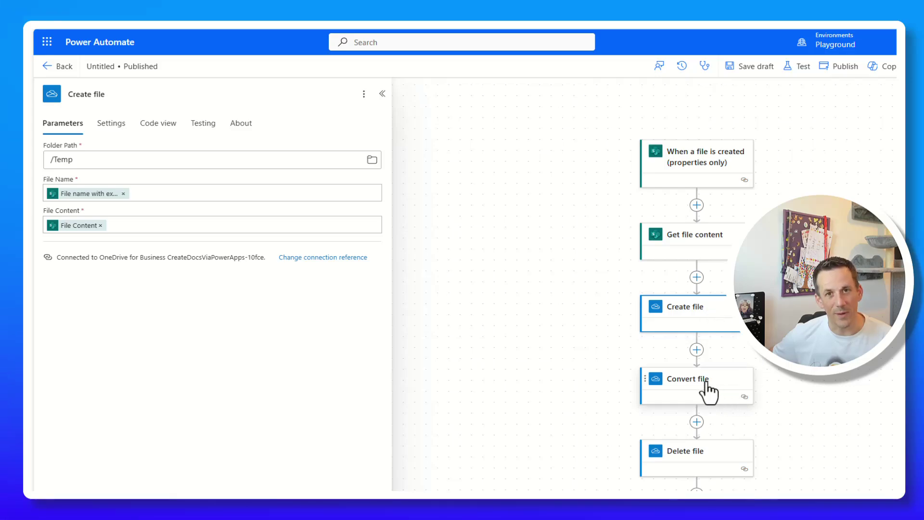
scroll(715, 394, down, 2)
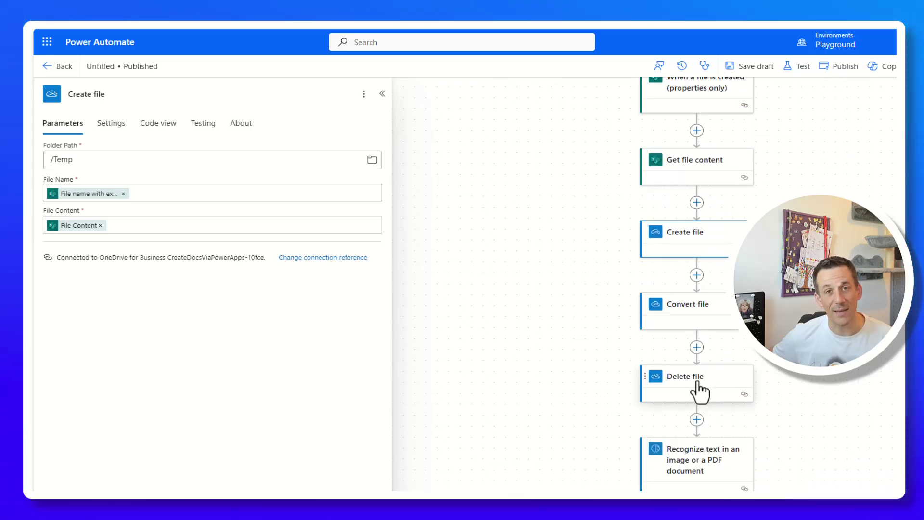
scroll(700, 388, down, 2)
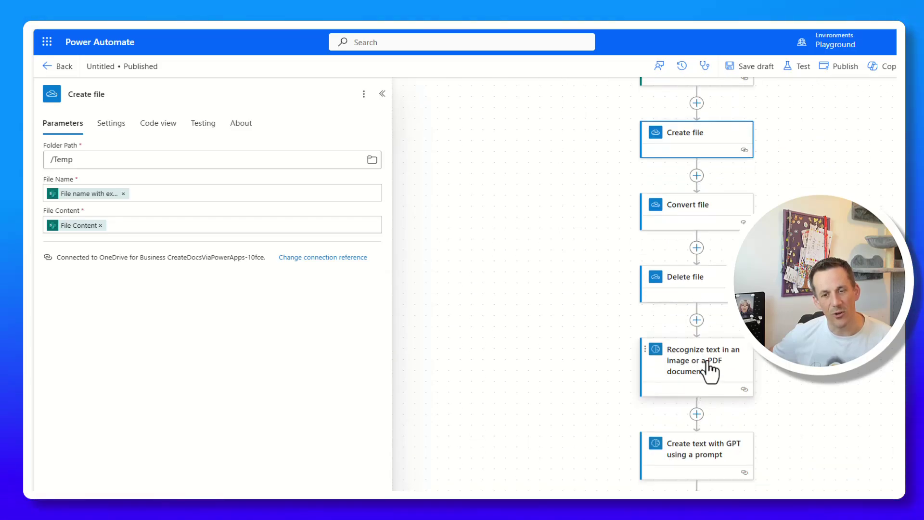
scroll(710, 371, down, 2)
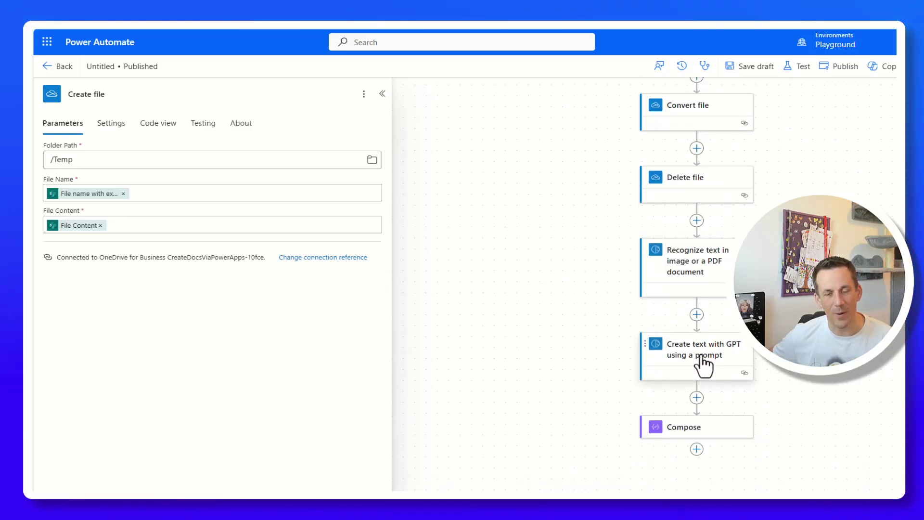
click(697, 430)
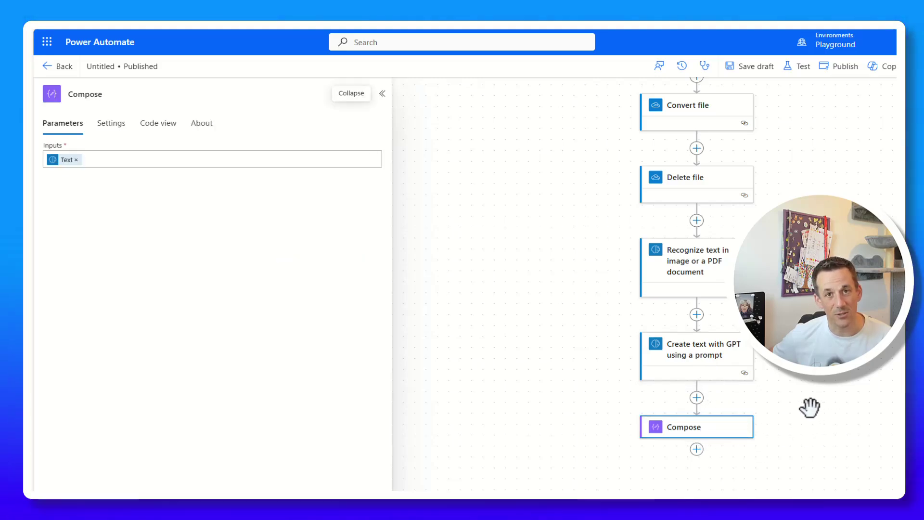
scroll(810, 409, down, 1)
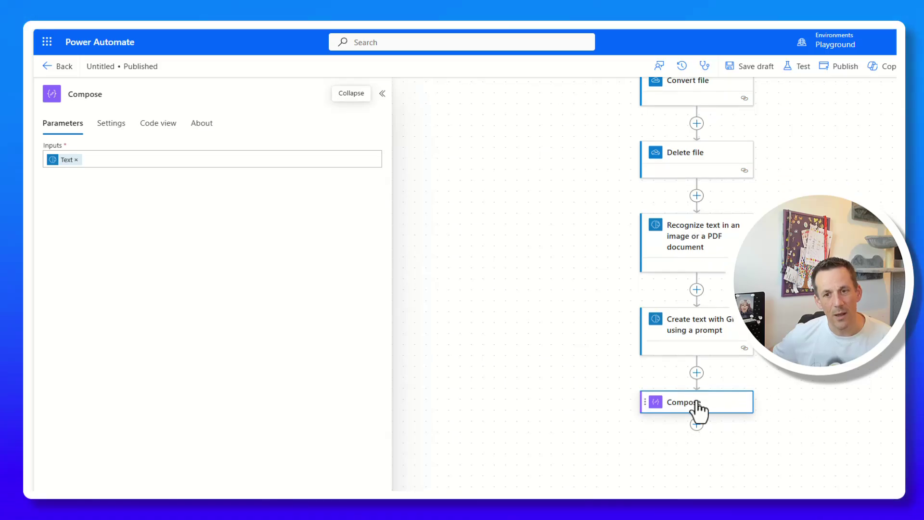
right_click(698, 407)
click(731, 414)
click(506, 304)
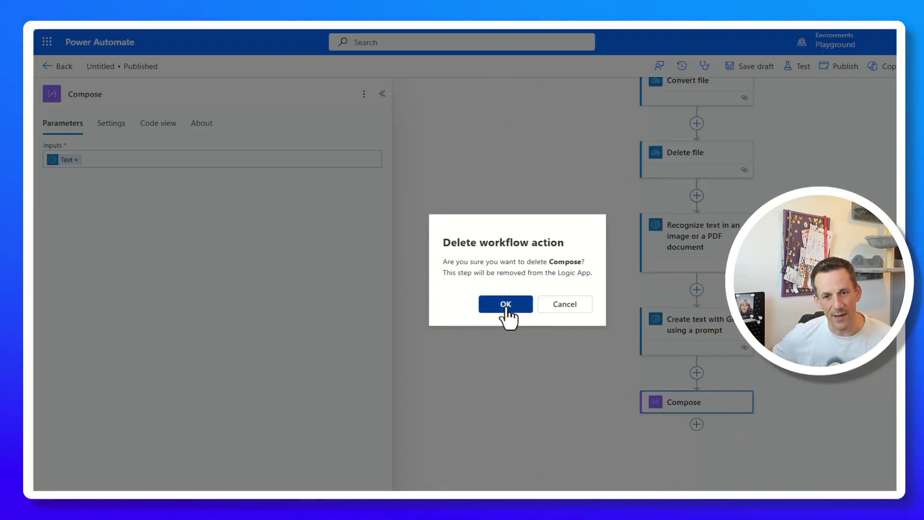
click(698, 367)
- Add SharePoint Update file properties on Aug2024's Documents library, with Id from the uploaded file
click(740, 375)
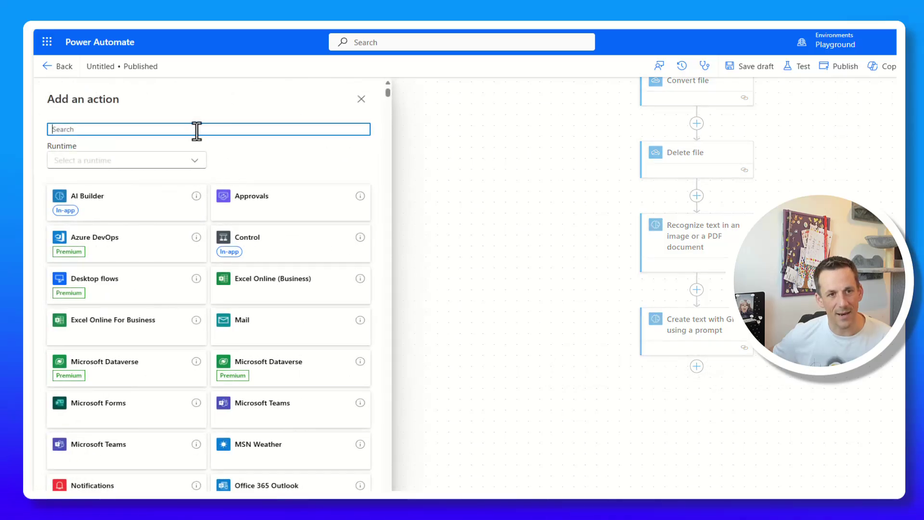
text(update file)
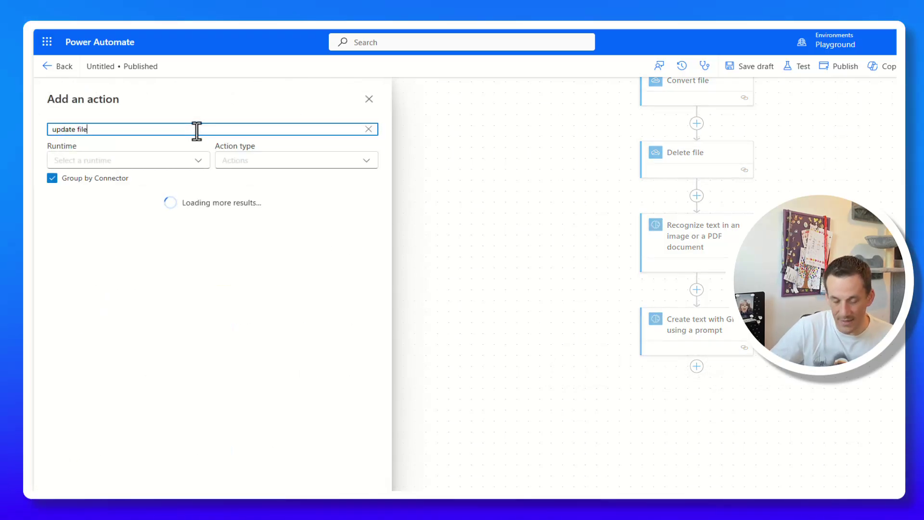
click(133, 383)
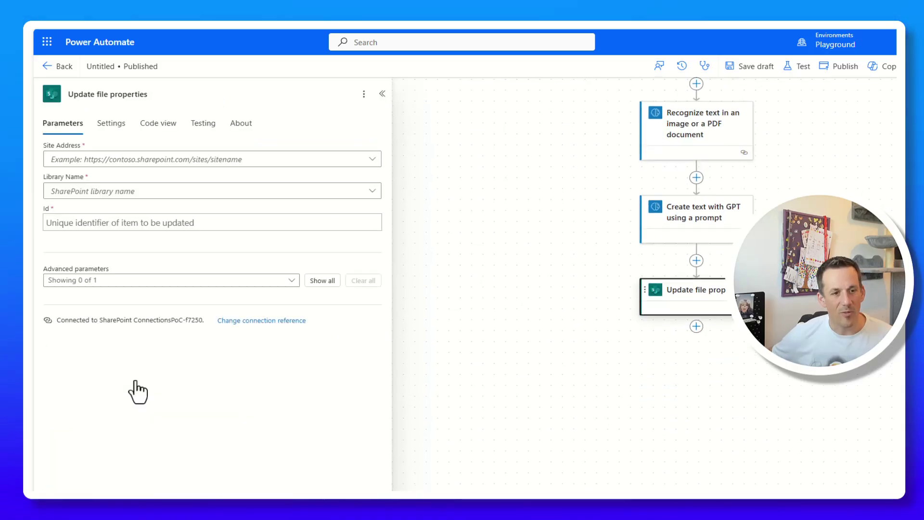
click(372, 159)
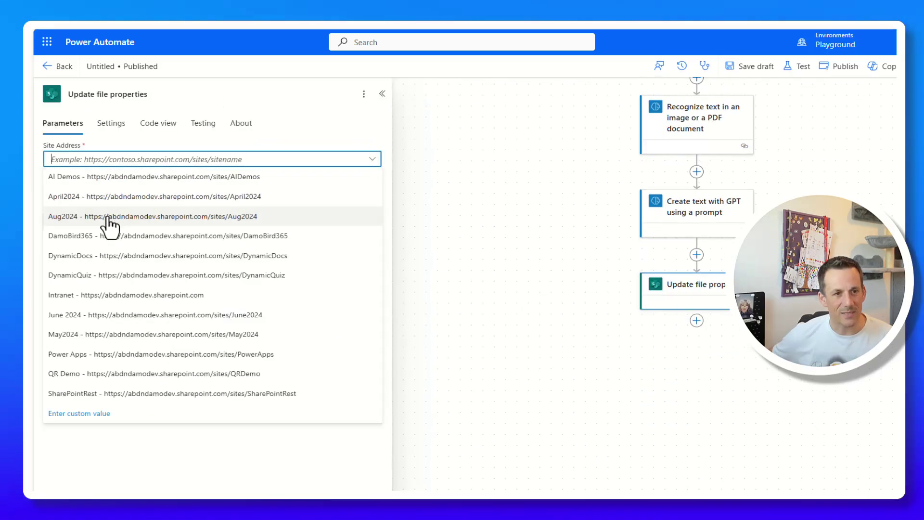
click(109, 213)
click(115, 193)
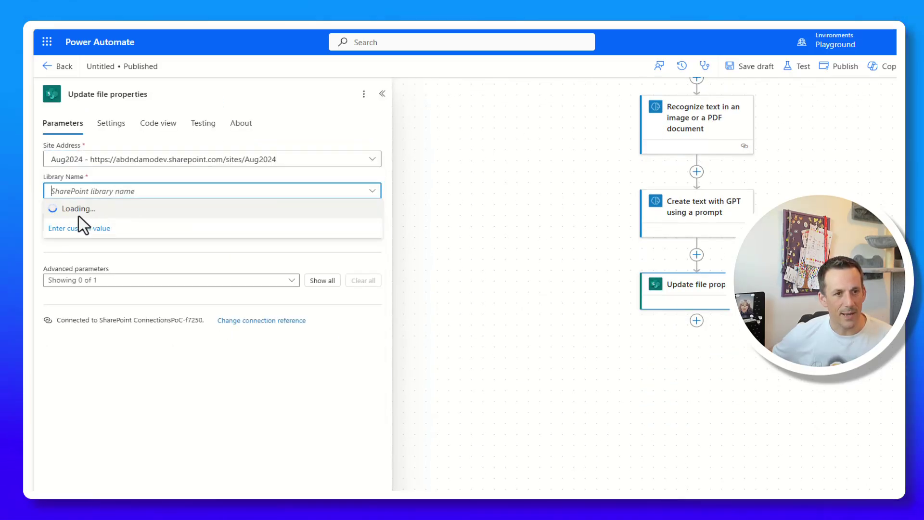
click(87, 210)
click(382, 223)
click(405, 487)
- Include the Summary column and fill it with the GPT step's Text output
click(292, 281)
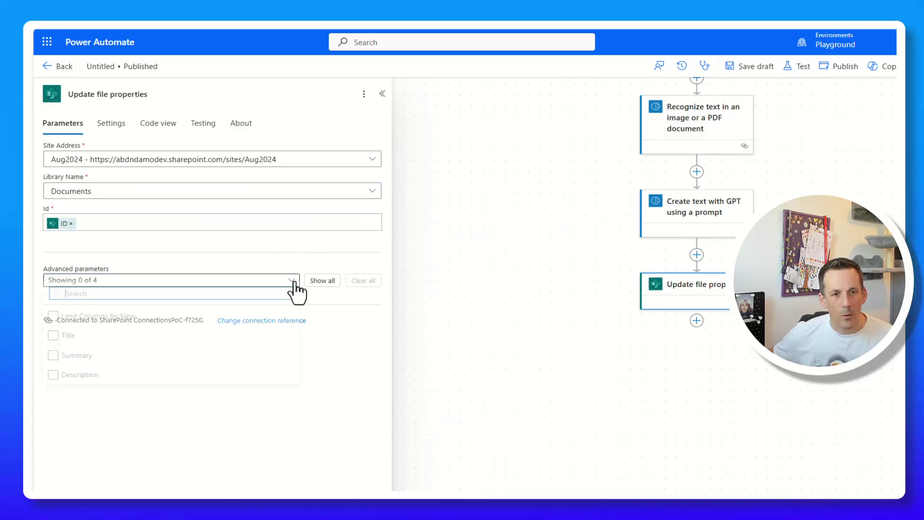
click(73, 362)
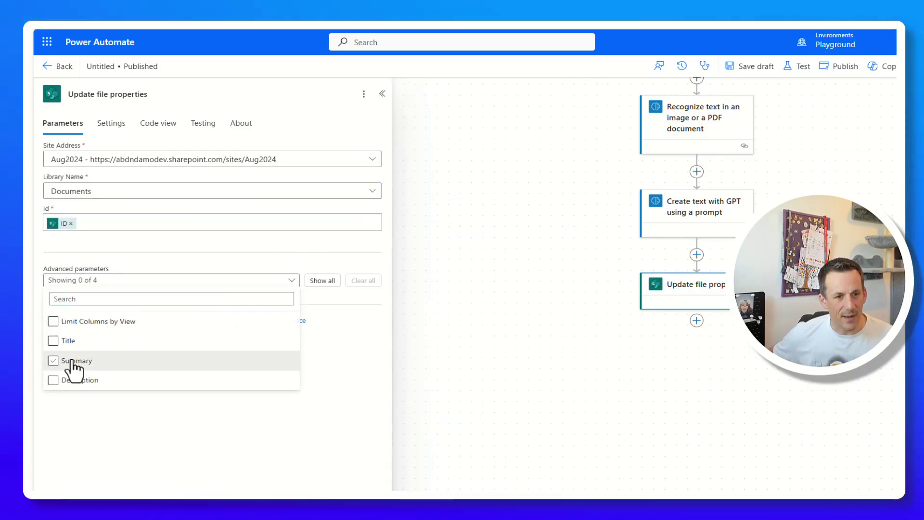
click(343, 365)
click(93, 317)
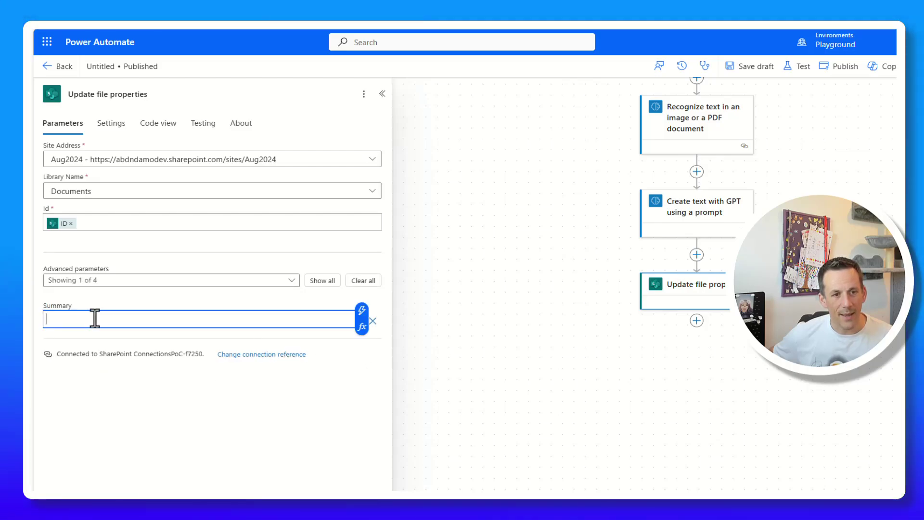
click(362, 314)
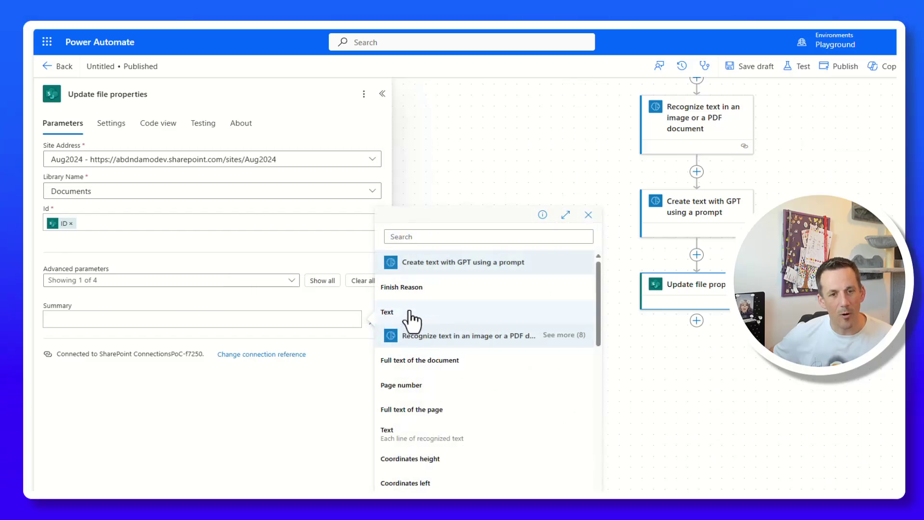
click(410, 318)
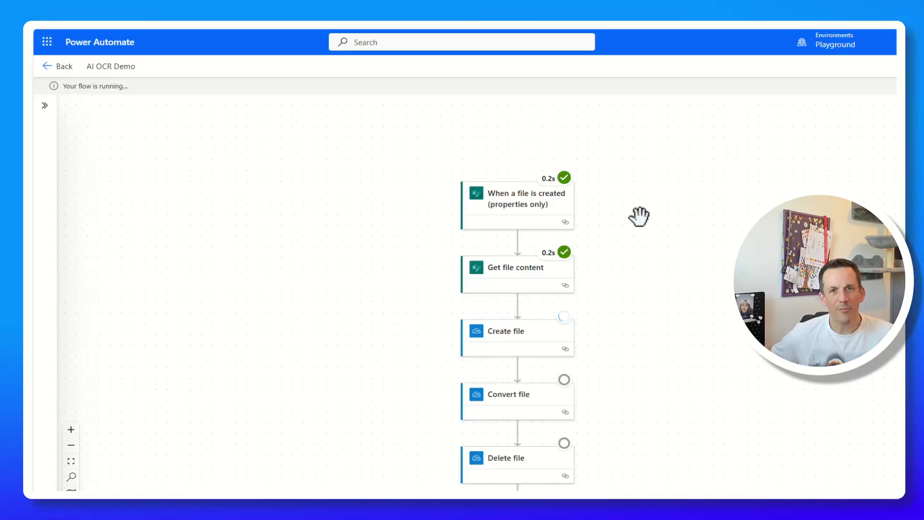
- Scroll down to follow the AI OCR Demo test run's progress
scroll(640, 215, down, 5)
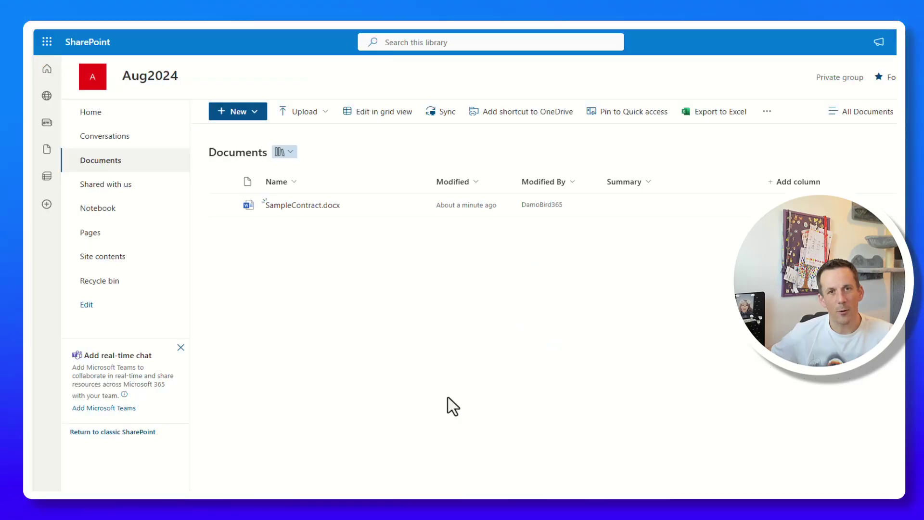
- Refresh the Aug2024 Documents library to reveal SampleContract.docx's generated Summary
key(F5)
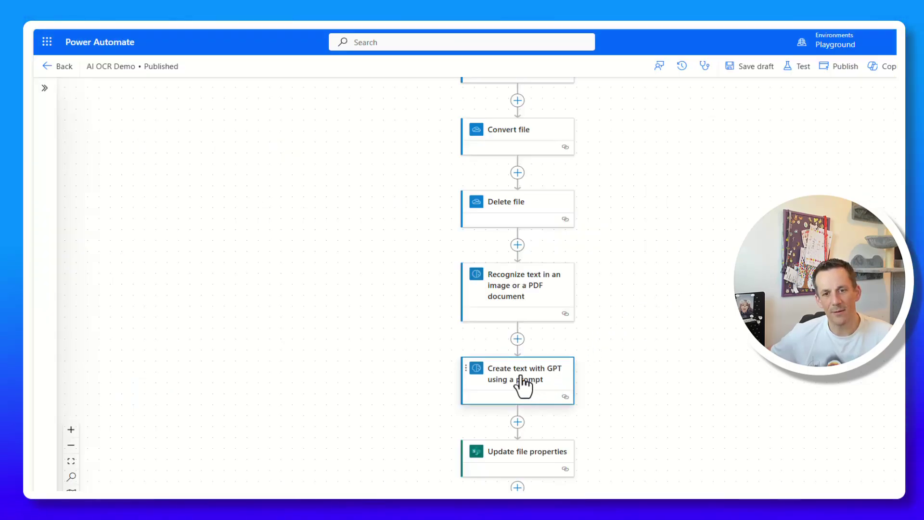
- Create a new custom prompt for the GPT step named 'My custom summary'
click(523, 386)
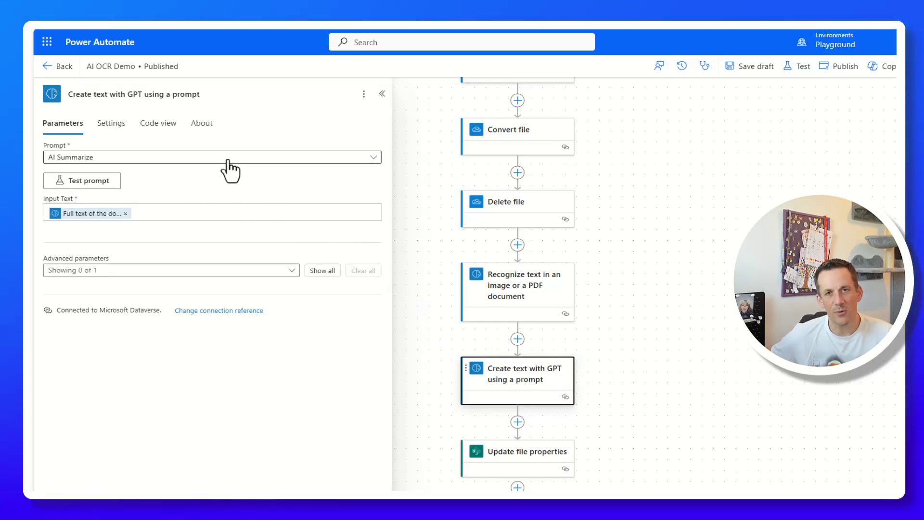
click(133, 161)
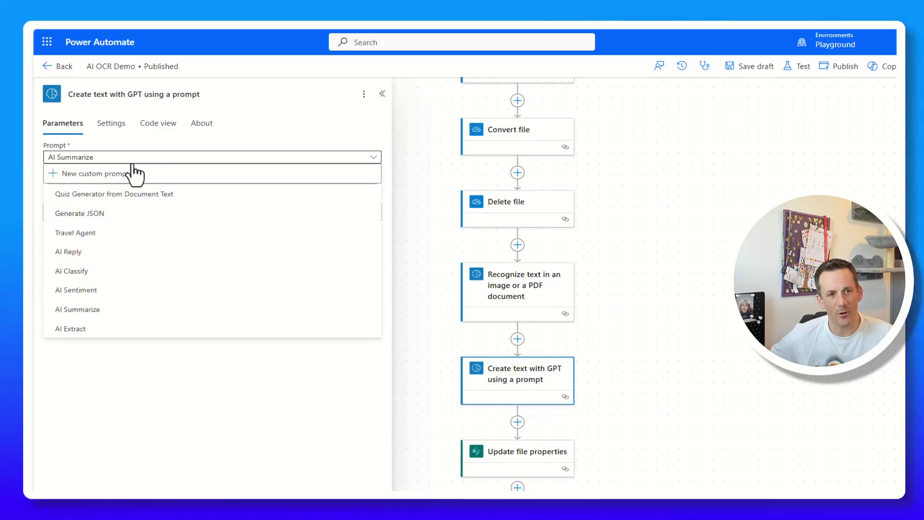
click(104, 177)
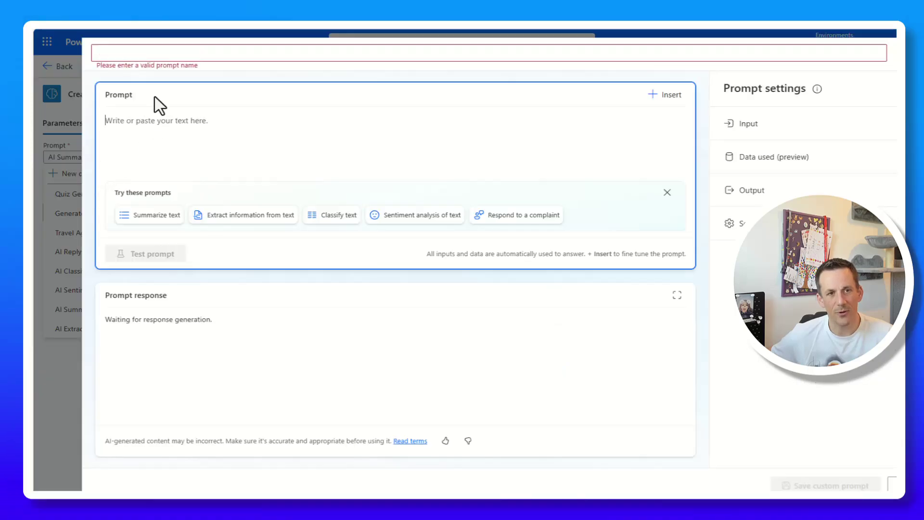
click(145, 55)
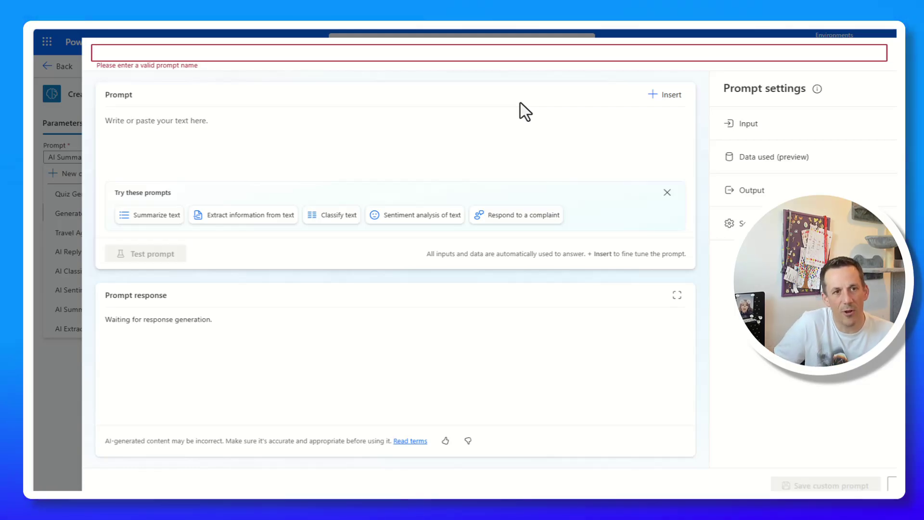
text(My custom summary)
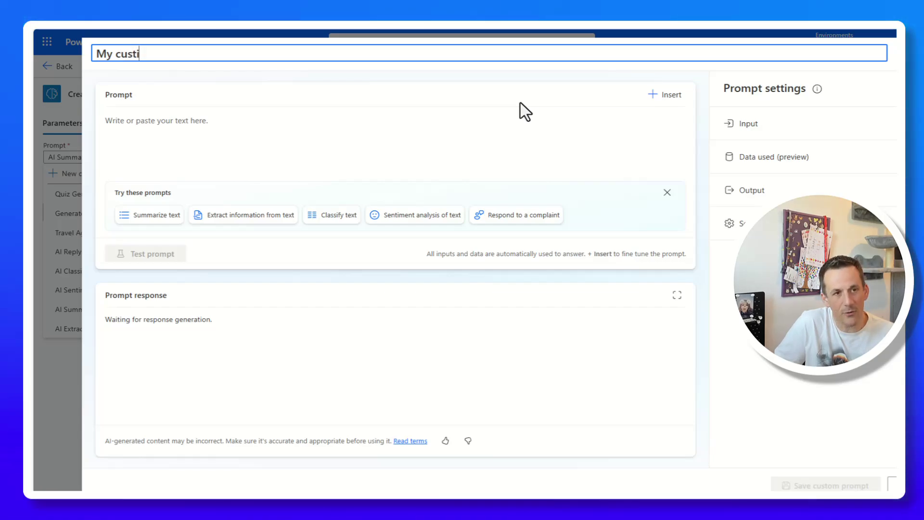
- Write prompt instructions asking for a summary in 25 words or less plus Seller and Buyer lines
click(515, 173)
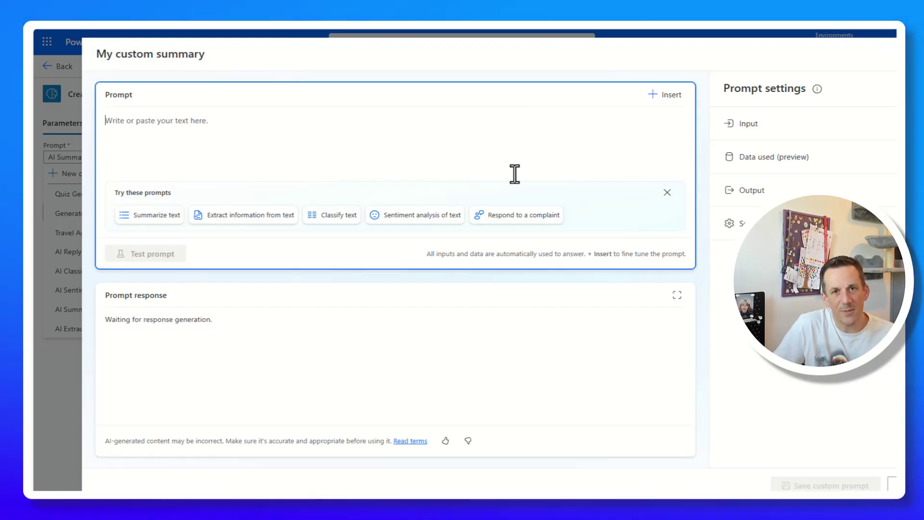
text(to summarize the text in less than 25 w)
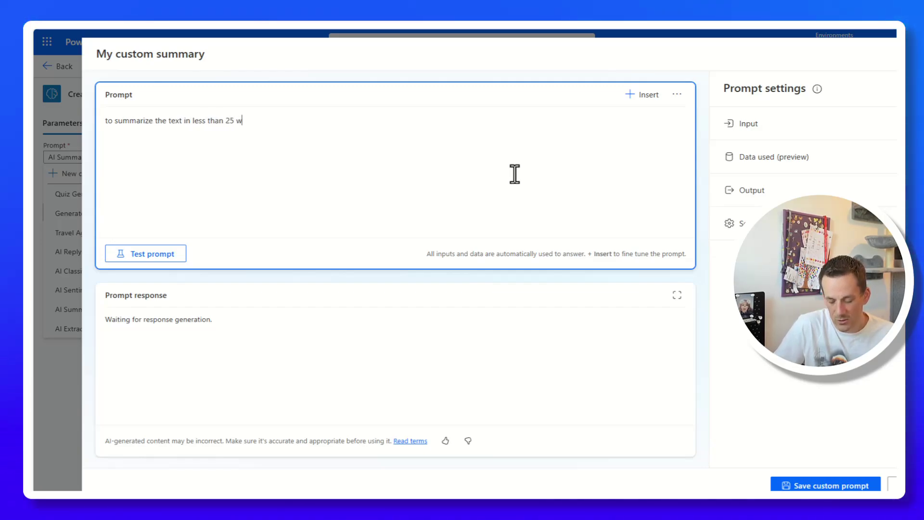
text(ords. )
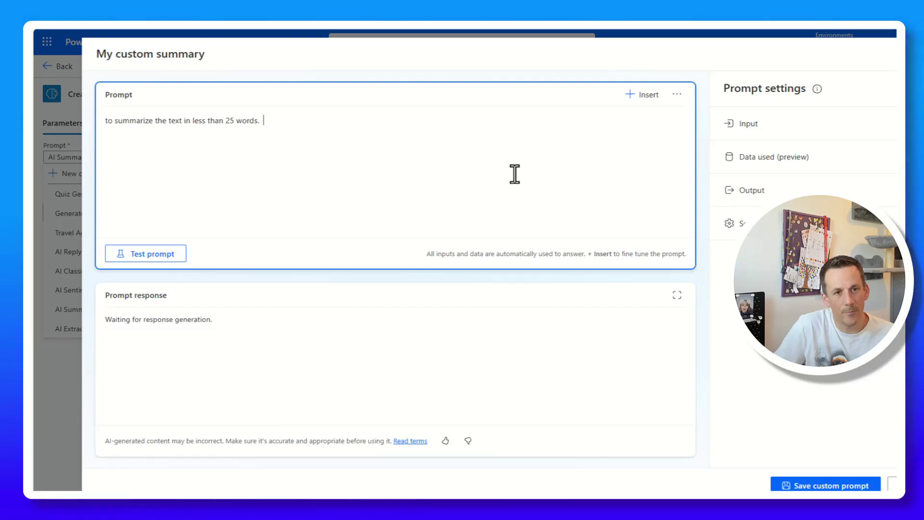
text(Extract the buyer and the seller and format as follows:)
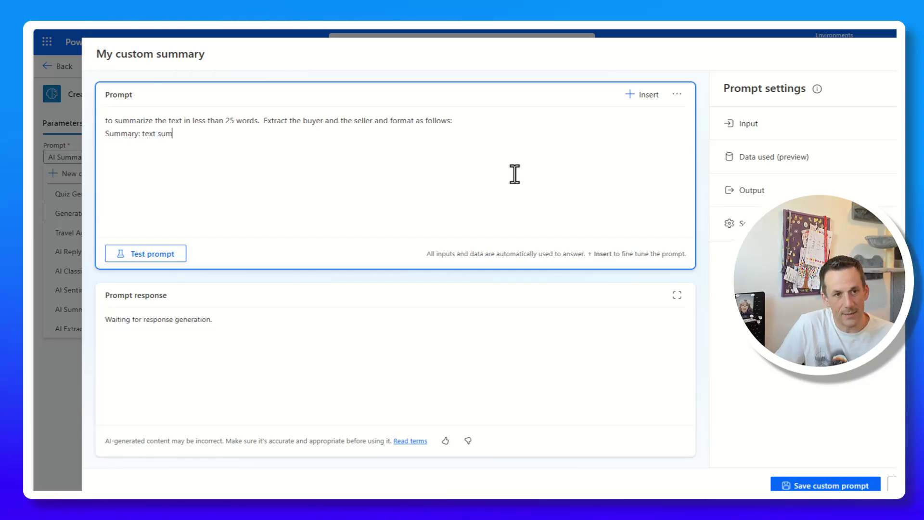
text(mary in 25 words or less)
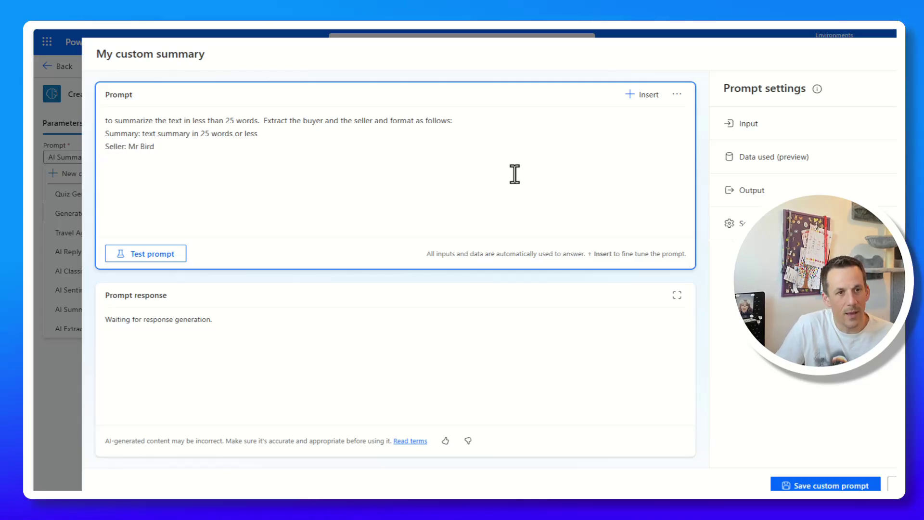
text(yer: Mrs)
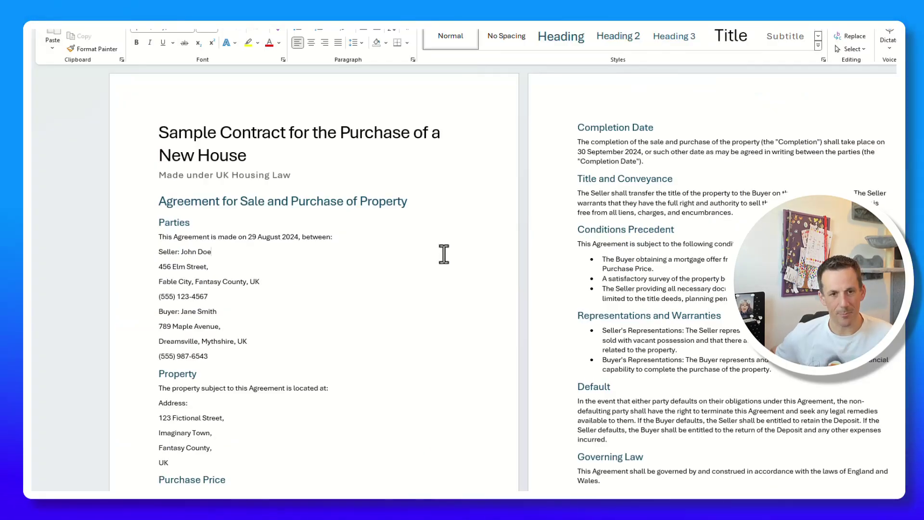
- Add a 'Document Text' prompt input and paste the contract text as its sample data
key(ctrl+a)
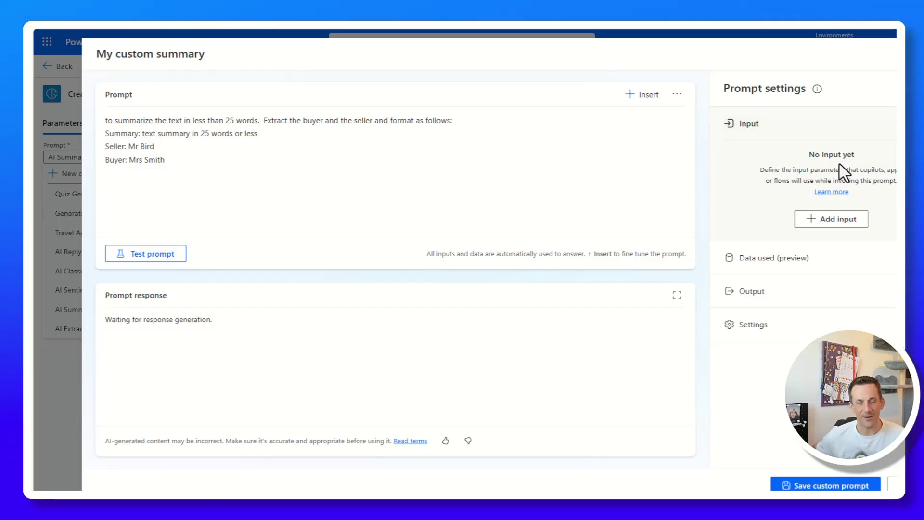
click(829, 227)
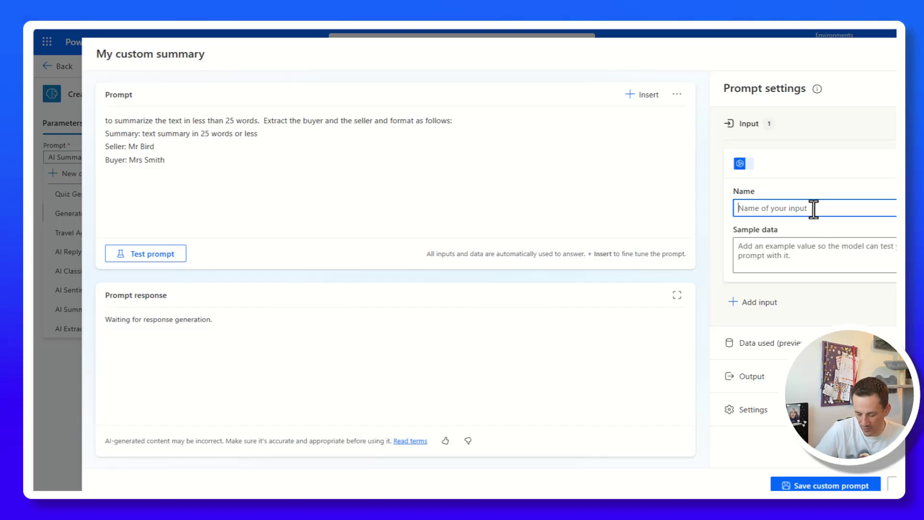
text(Document Text)
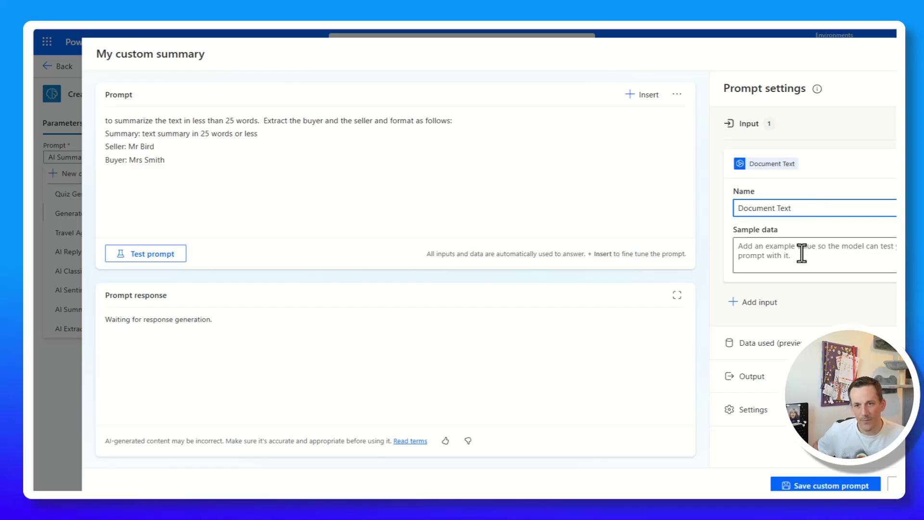
click(821, 254)
key(ctrl+v)
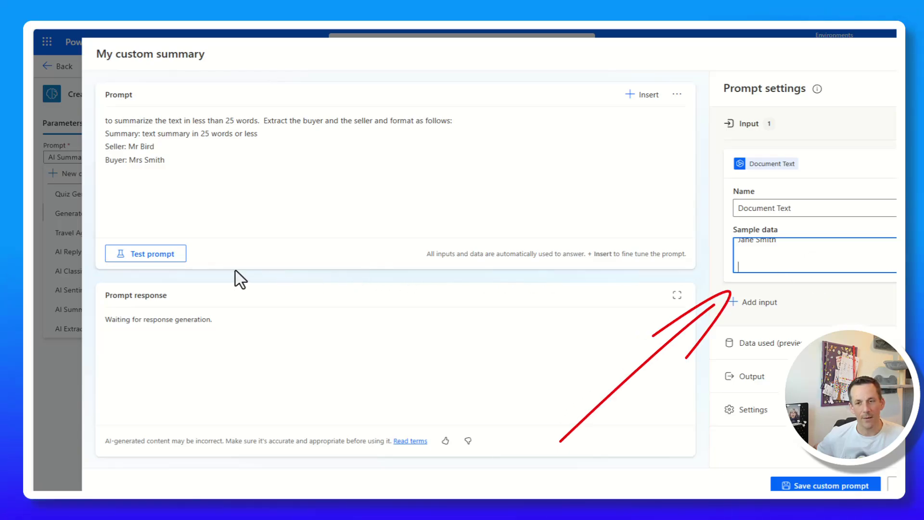
scroll(857, 265, up, 5)
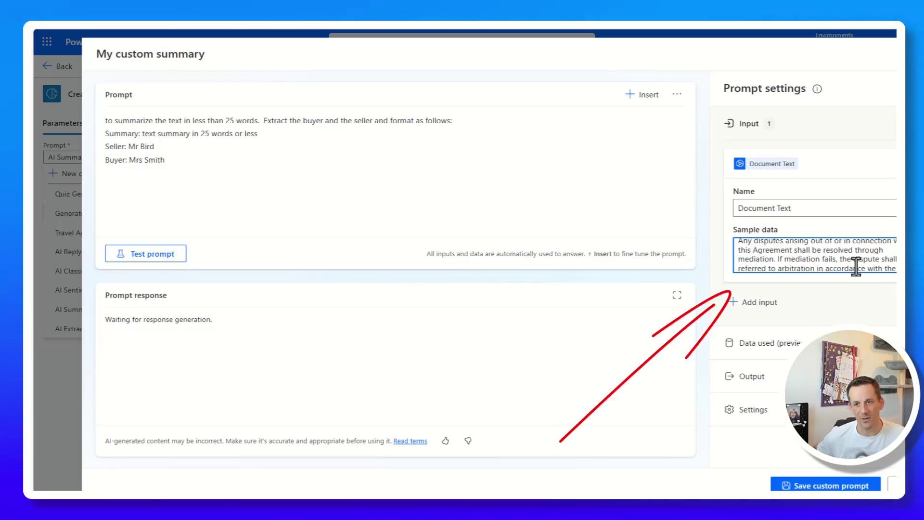
scroll(856, 265, up, 10)
- Test the prompt, review its summary, seller and buyer response, and reveal the output format options
click(126, 260)
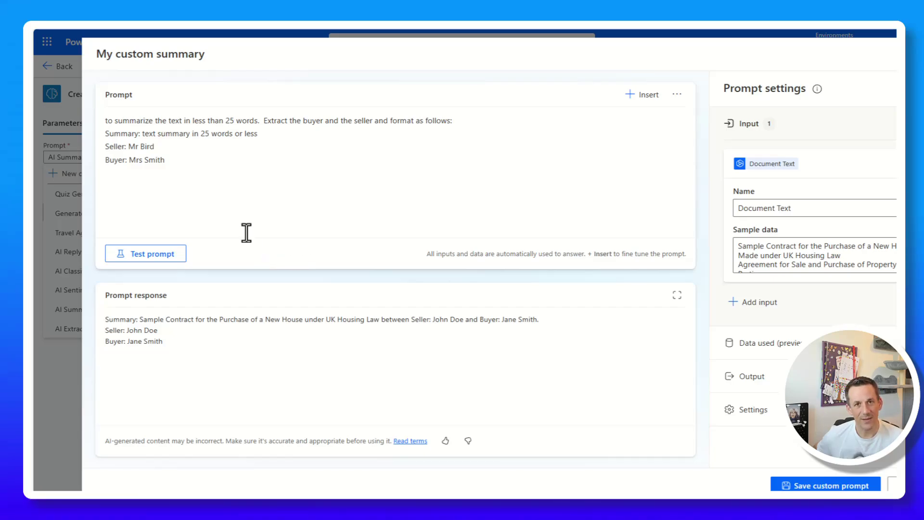
click(108, 123)
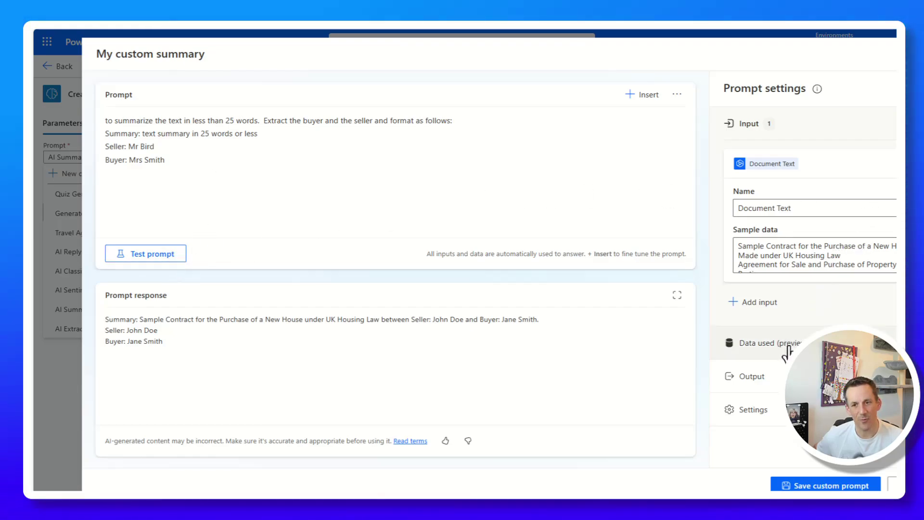
click(752, 376)
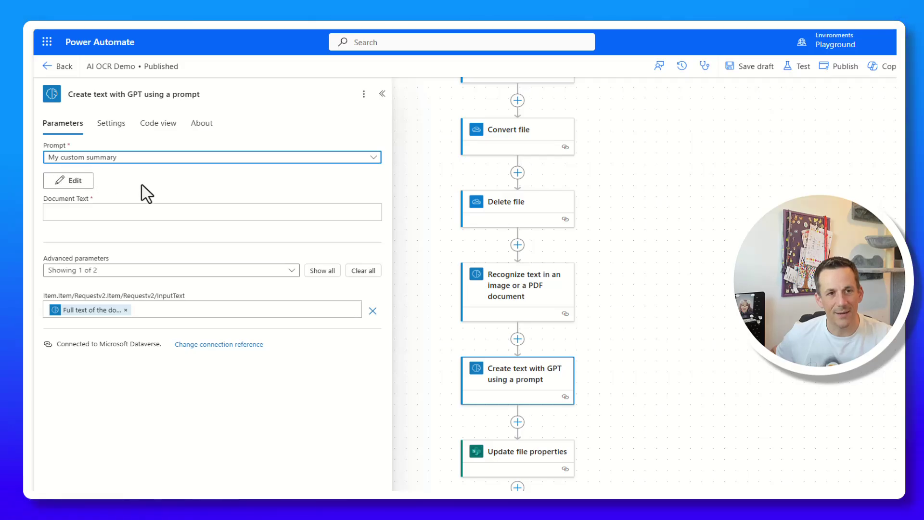
- Fill the Document Text input with the OCR step's 'Full text of the document'
click(105, 212)
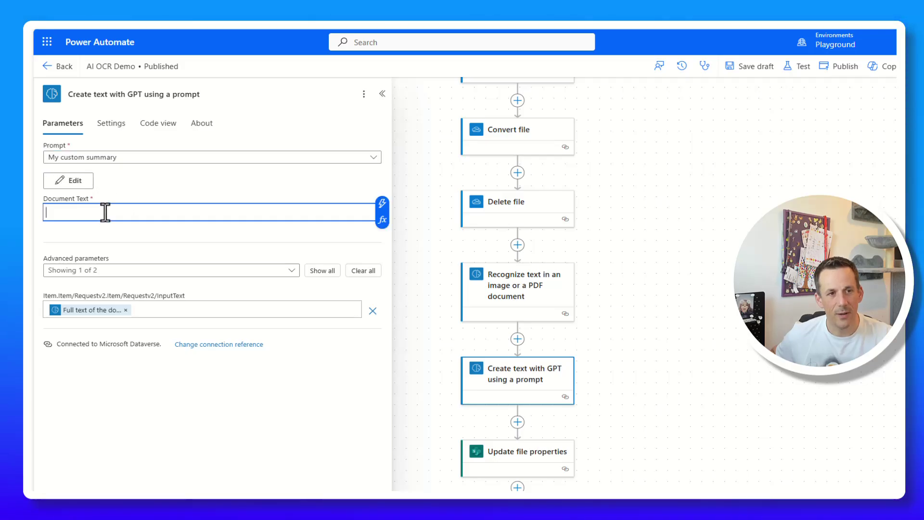
click(382, 204)
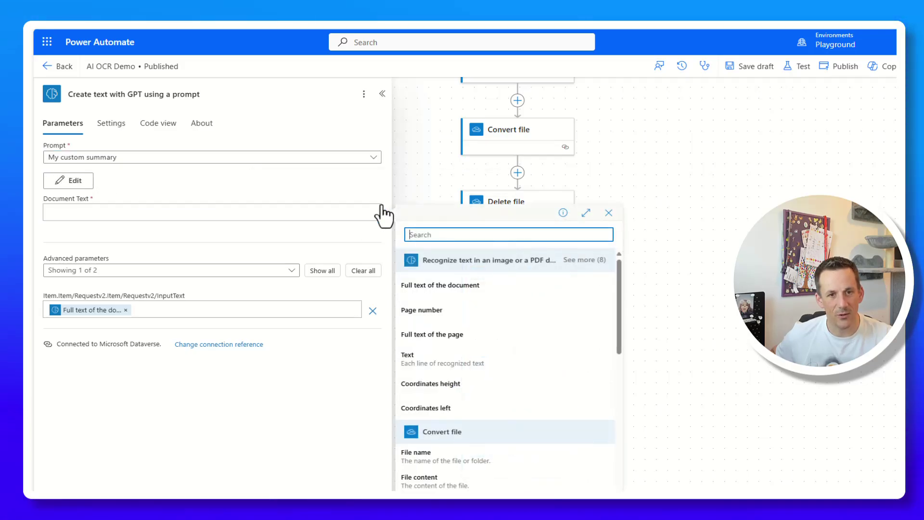
click(452, 289)
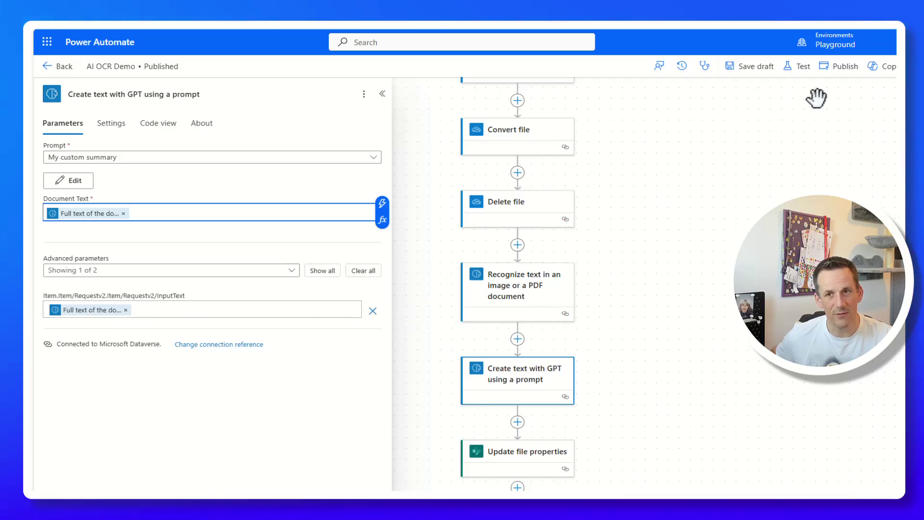
- Remove the obsolete InputText parameter and save the flow draft
click(760, 69)
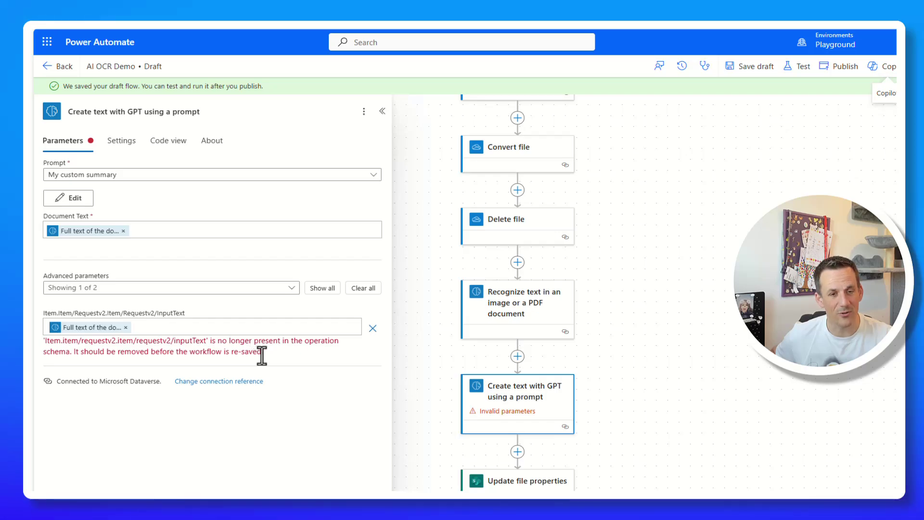
click(374, 328)
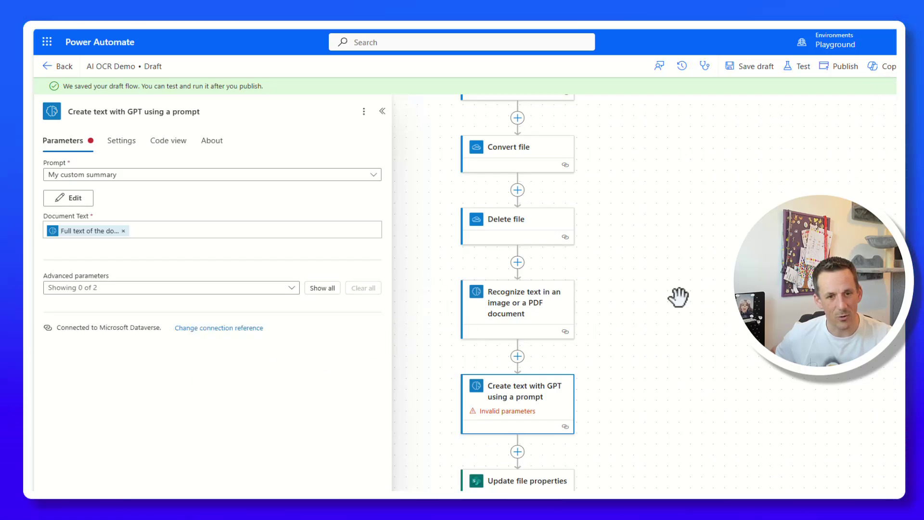
click(760, 67)
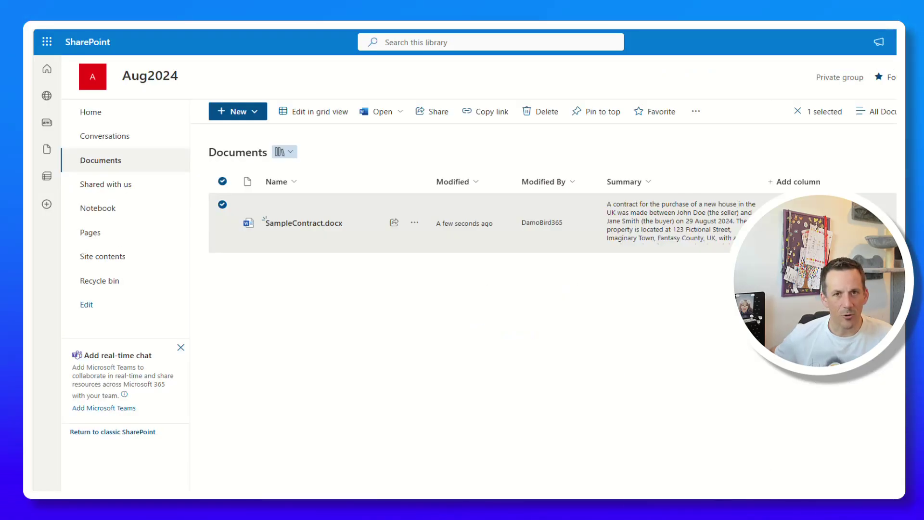
- Upload SampleContractTake2.docx to the Documents library and inspect the Create text with GPT run results
drag(700, 258, 271, 305)
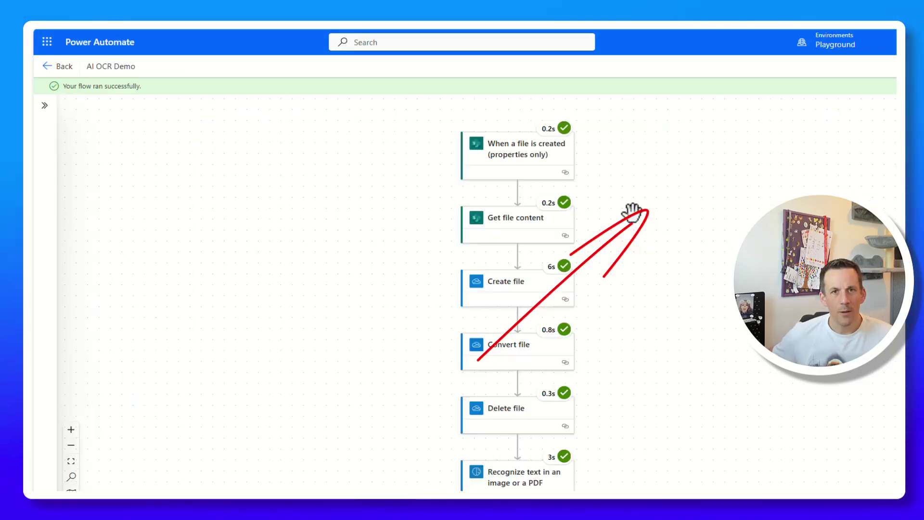
scroll(633, 221, down, 3)
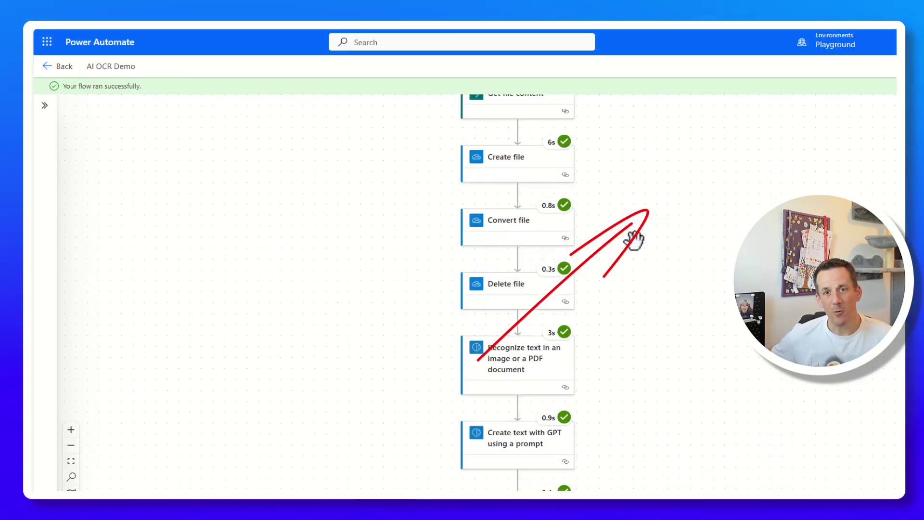
scroll(634, 241, down, 2)
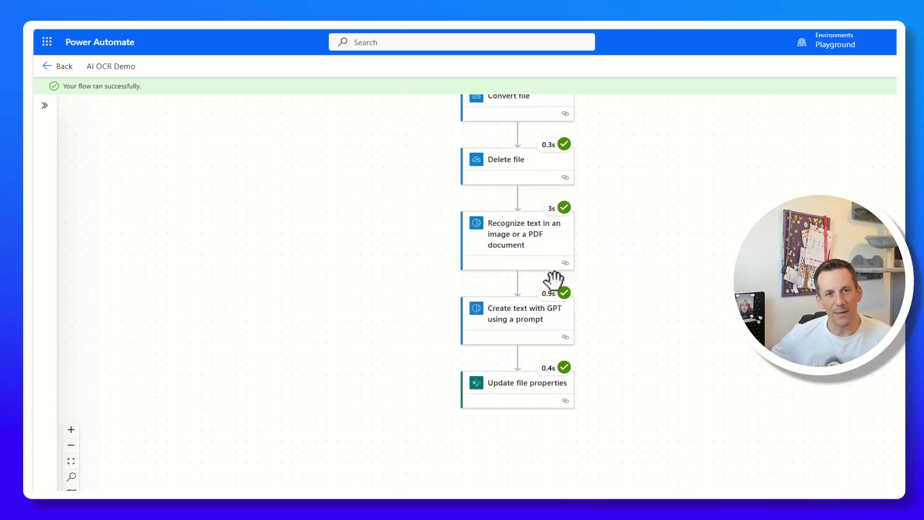
click(529, 320)
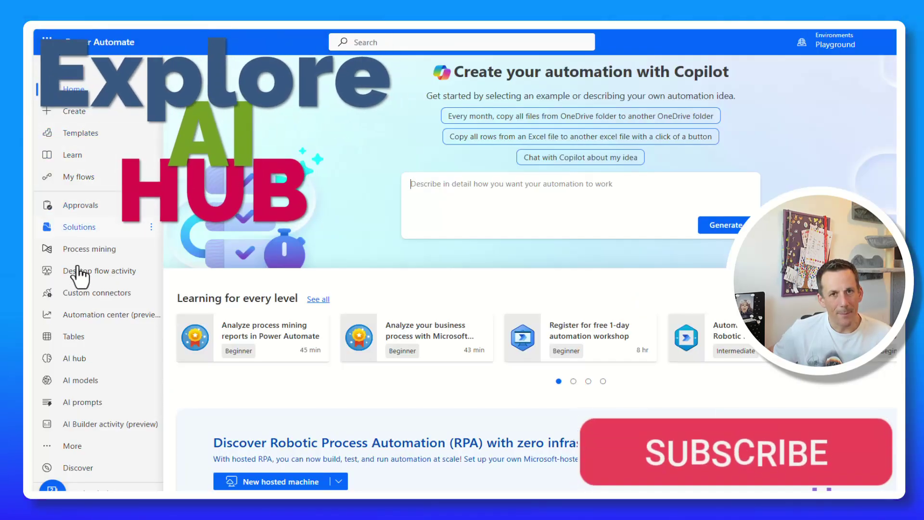
- Open 'My custom summary' from the AI hub's Prompts list for editing
click(76, 360)
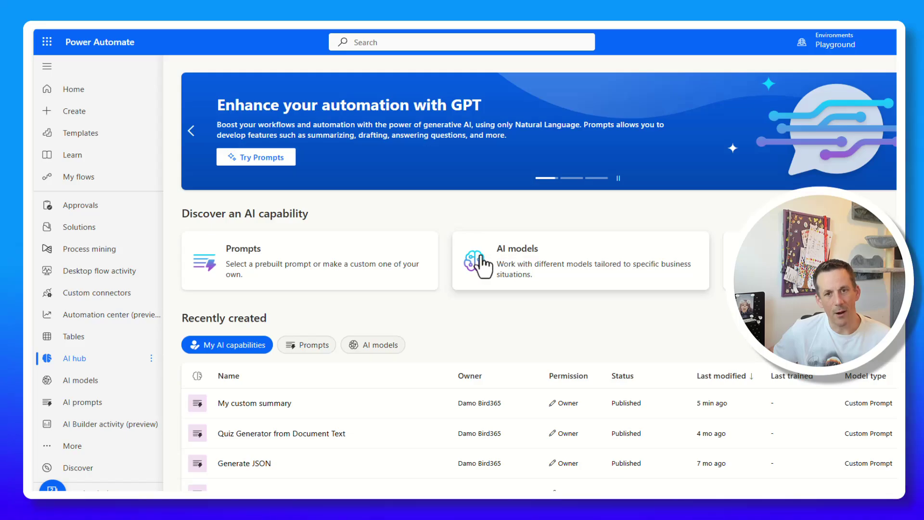
click(241, 276)
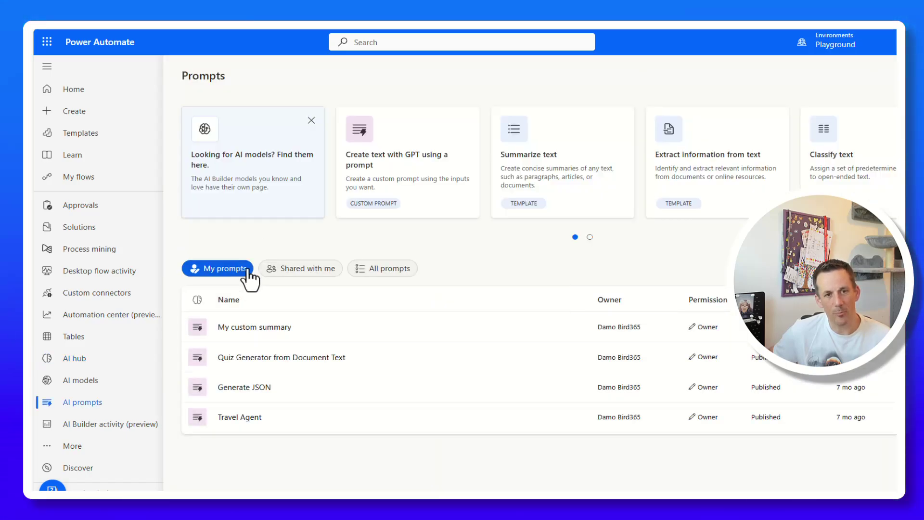
click(232, 327)
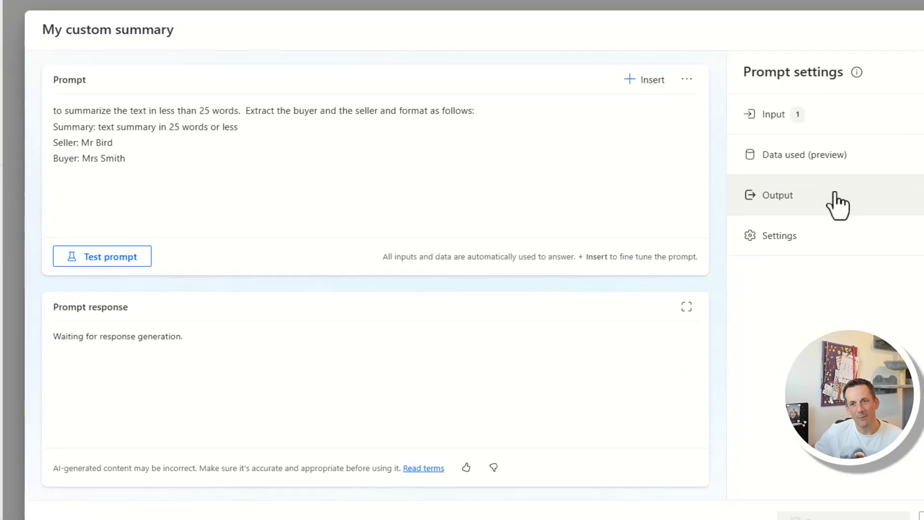
- Set the prompt output to JSON with a custom format of Summary, seller and buyer keys
click(842, 214)
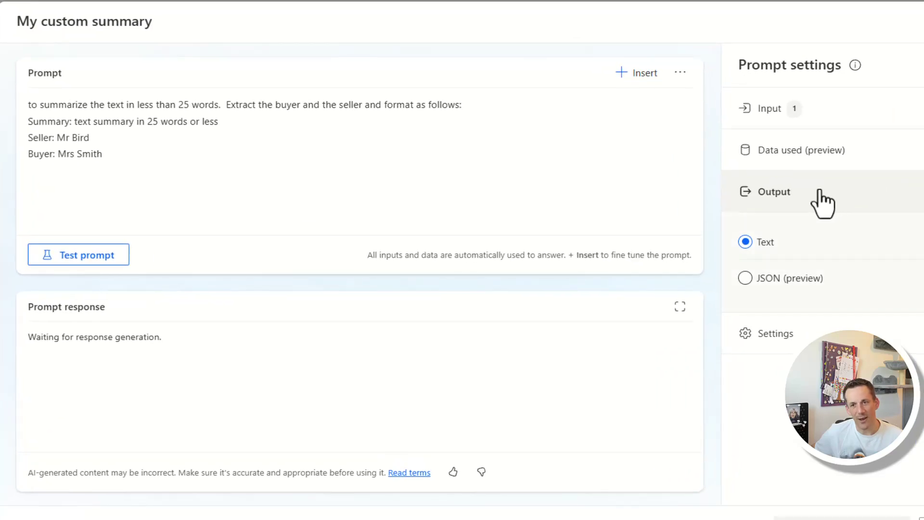
click(795, 284)
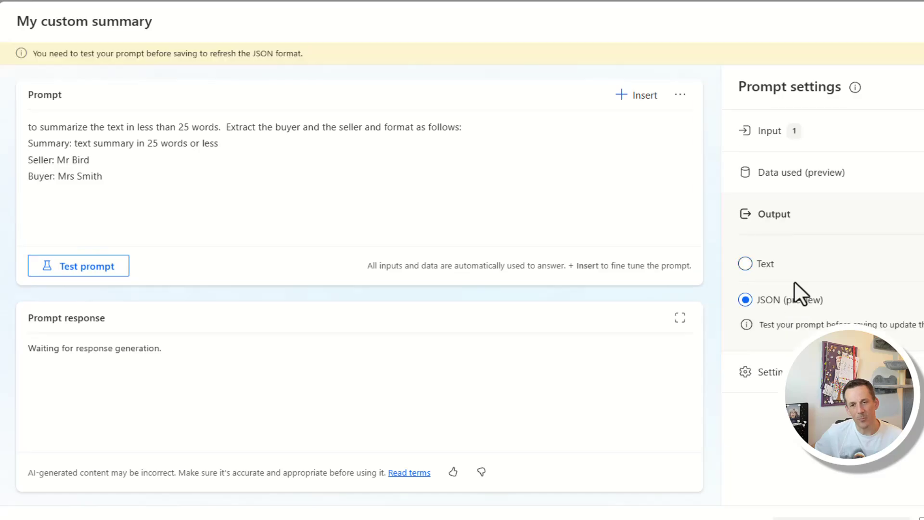
click(910, 295)
click(824, 244)
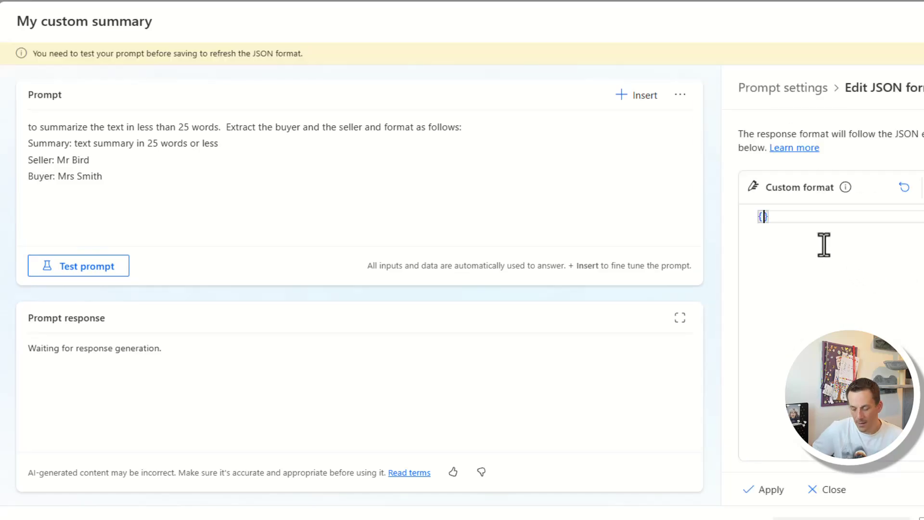
key(Return)
key(Return)
key(Return)
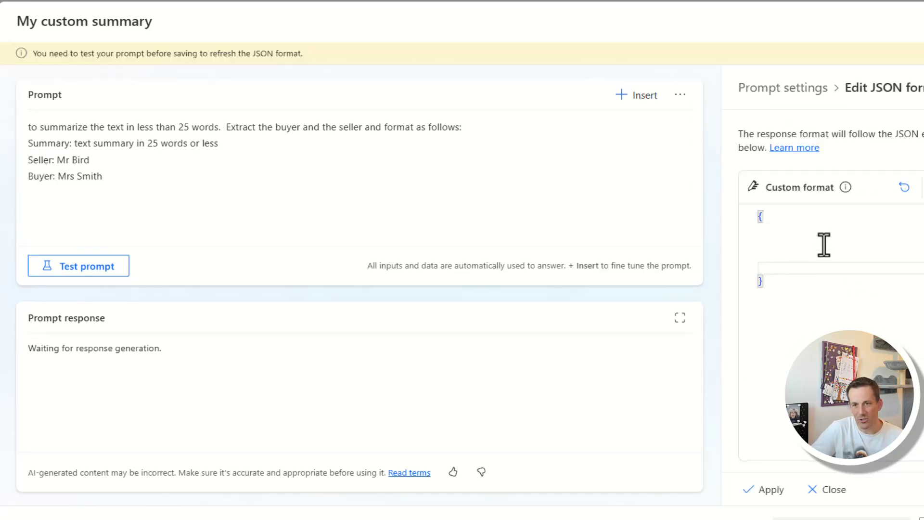
key(Up)
key(Up)
key(Up)
text("Sum)
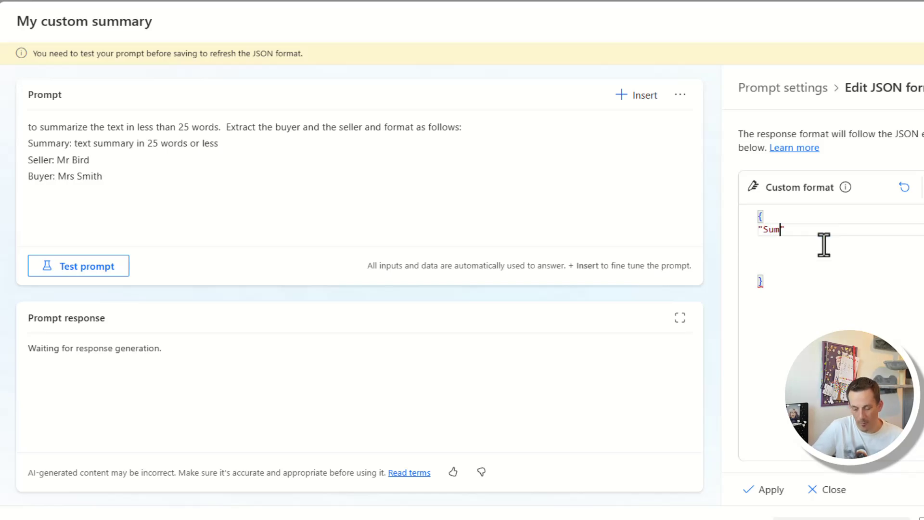
text(mary":"Summarytext",)
key(Return)
text("seller":"Mrs Bird",)
key(Return)
text("buyer":"Mrs Smith)
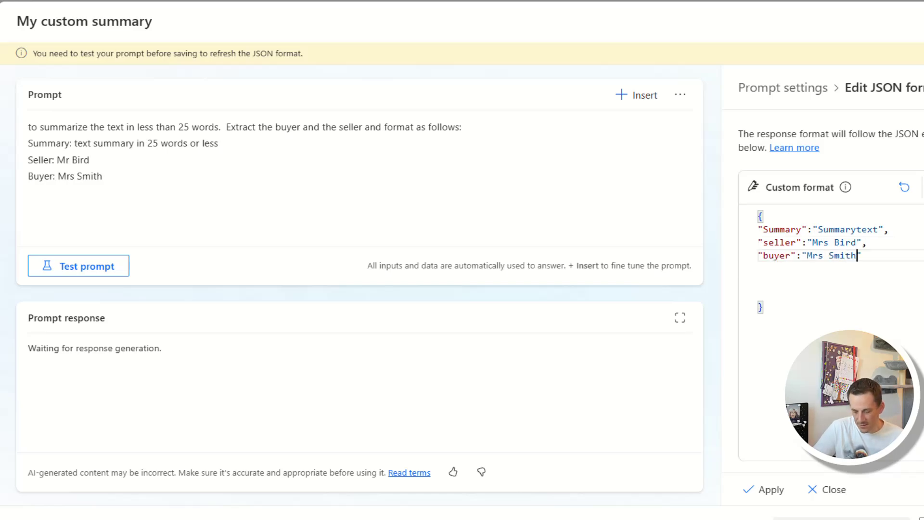
click(758, 494)
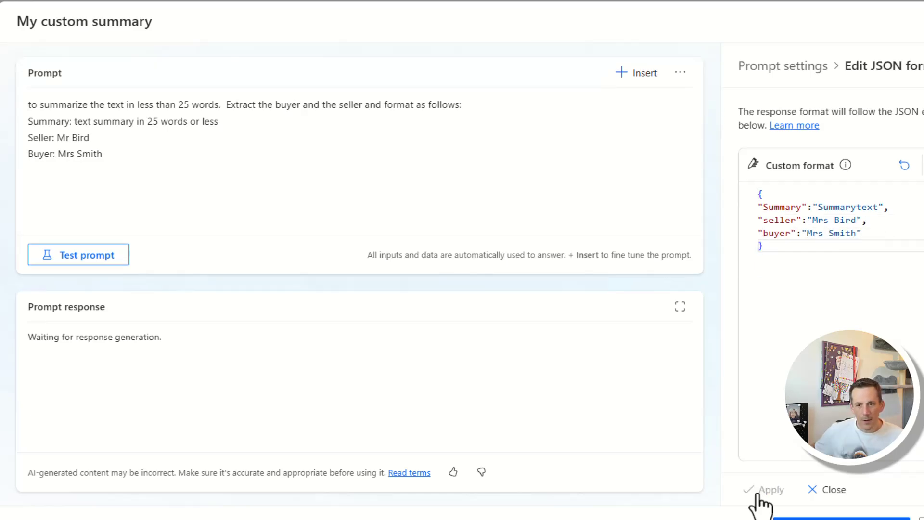
- Delete the format lines so the prompt ends at 'Extract the buyer and the seller', then test it
click(834, 491)
drag(128, 159, 1, 144)
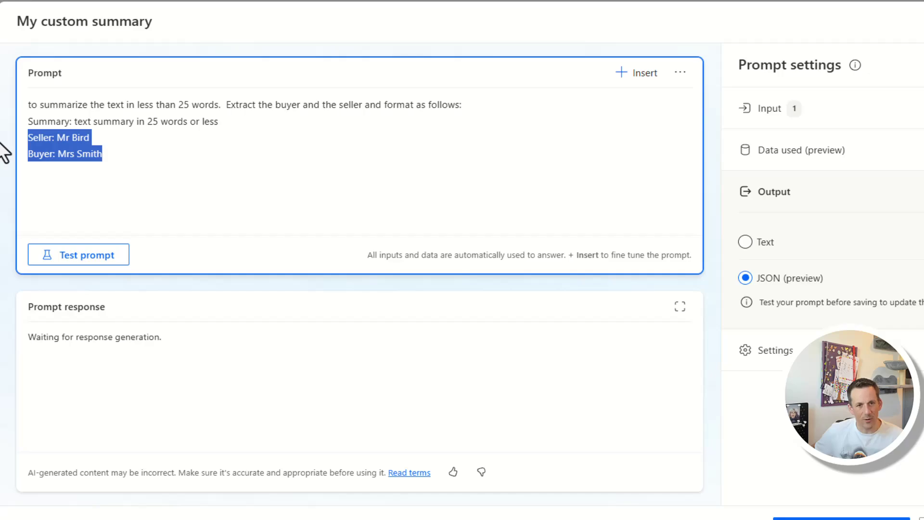
drag(1, 143, 368, 103)
key(BackSpace)
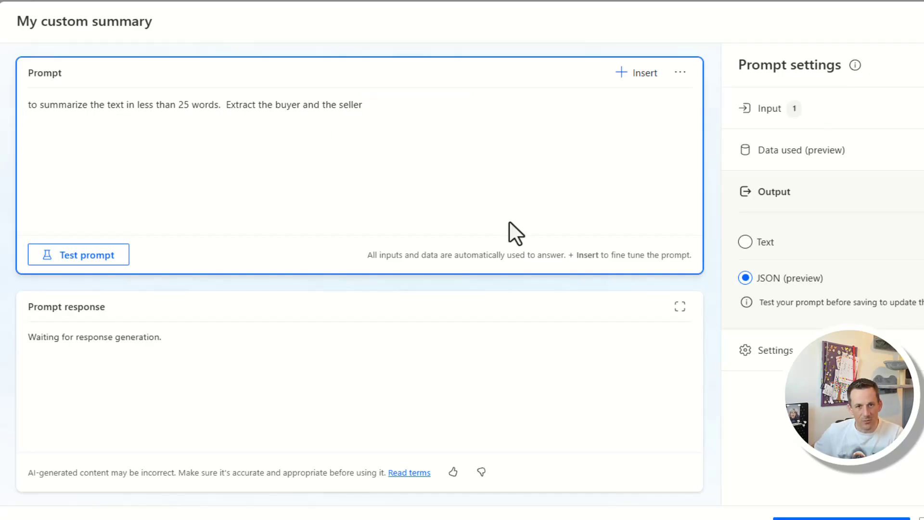
click(96, 259)
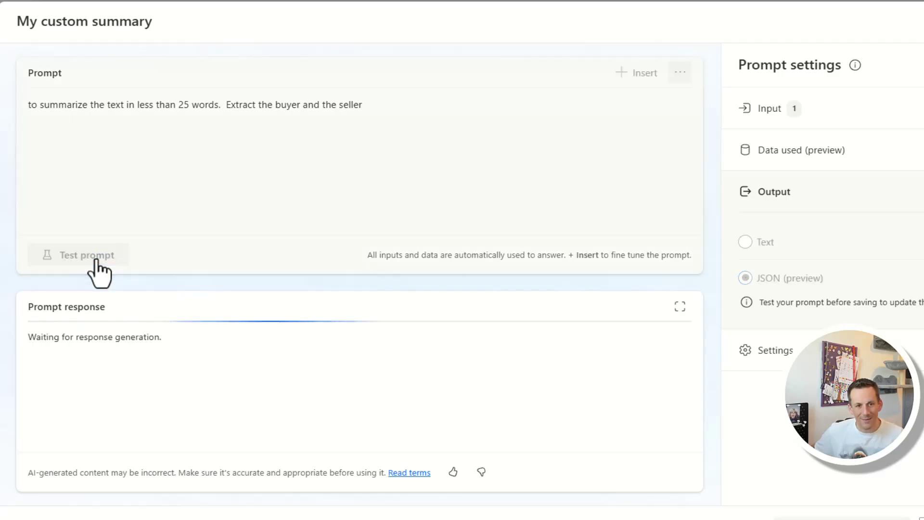